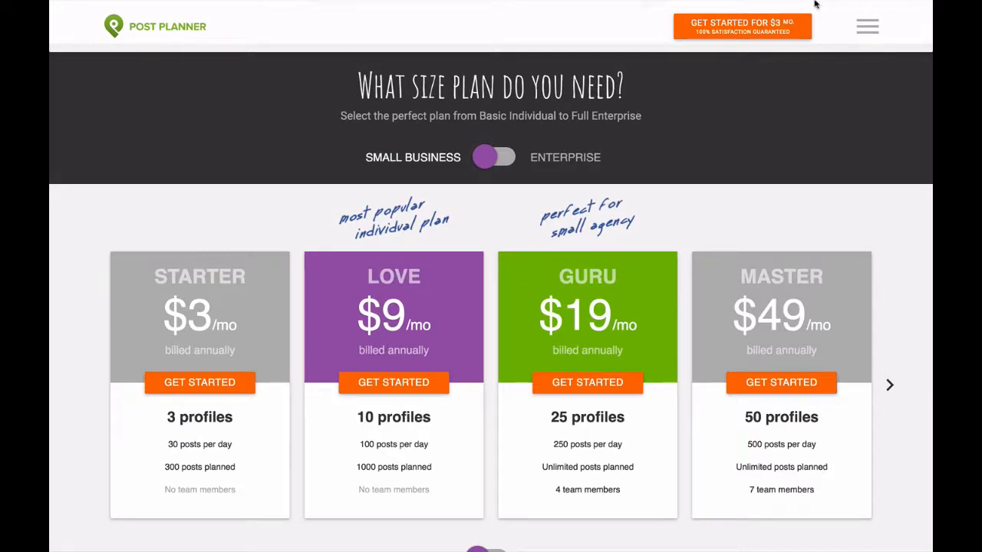
Log in to Post Planner with Facebook and open the Social Networks settings.
click(869, 28)
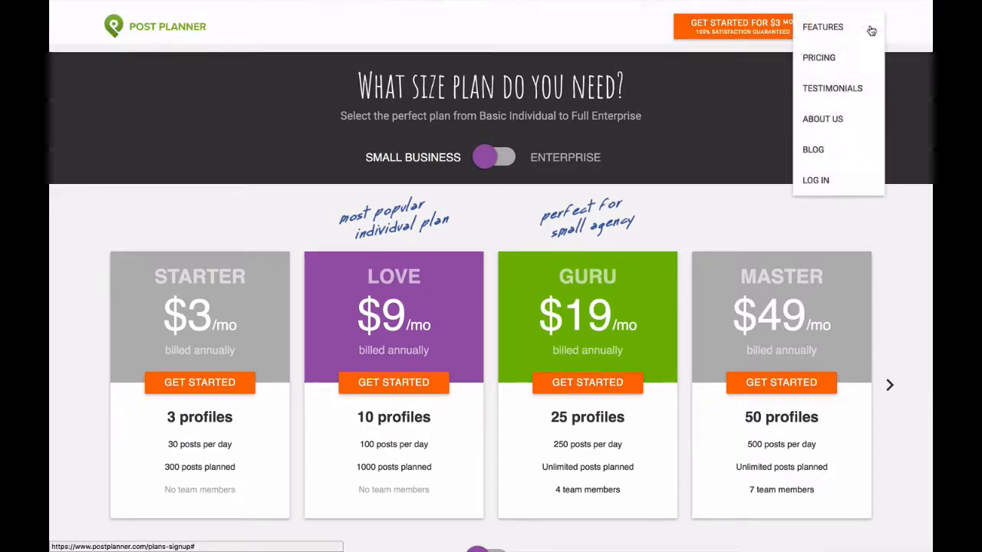
click(815, 181)
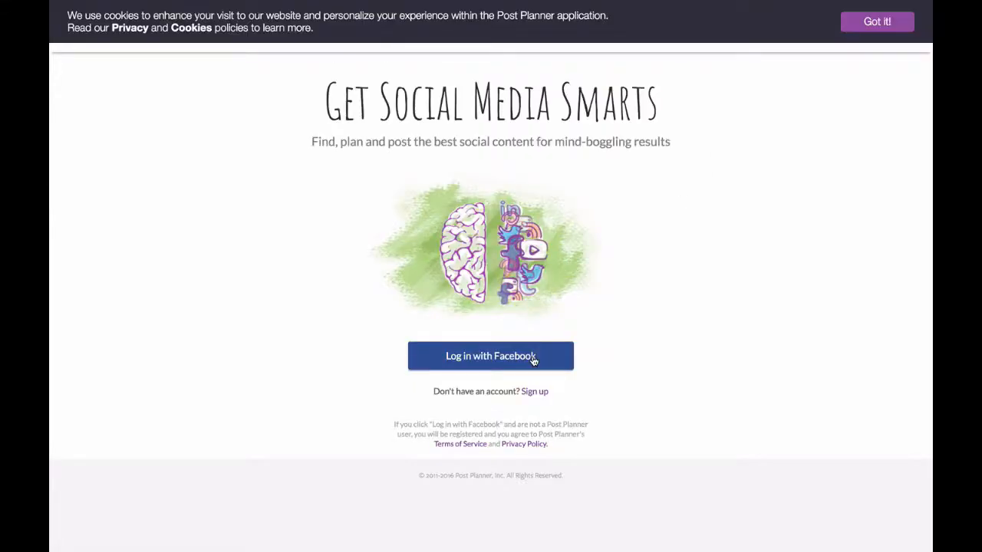
click(534, 358)
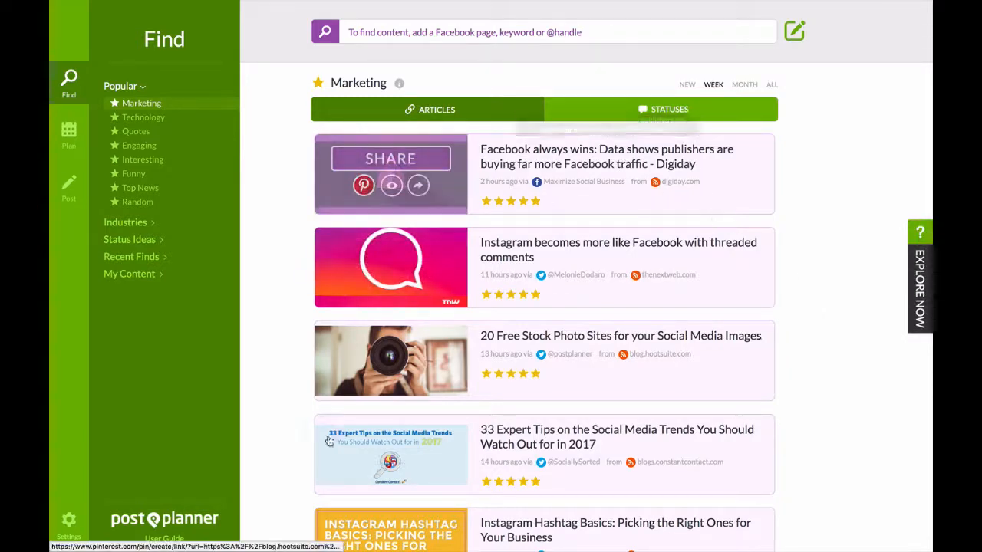
click(66, 527)
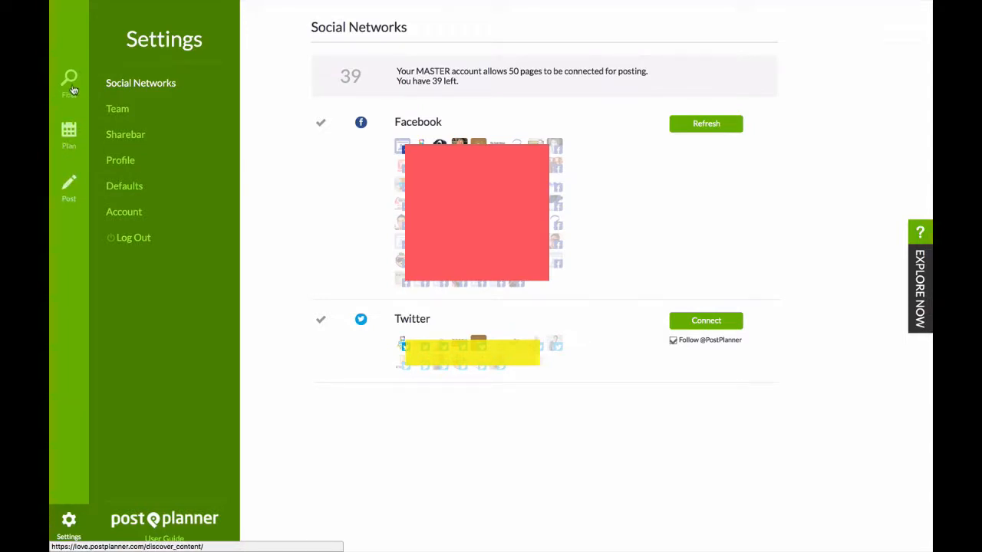
Open the posting plan of the personal profile and view its weekday and weekend posting times.
click(69, 132)
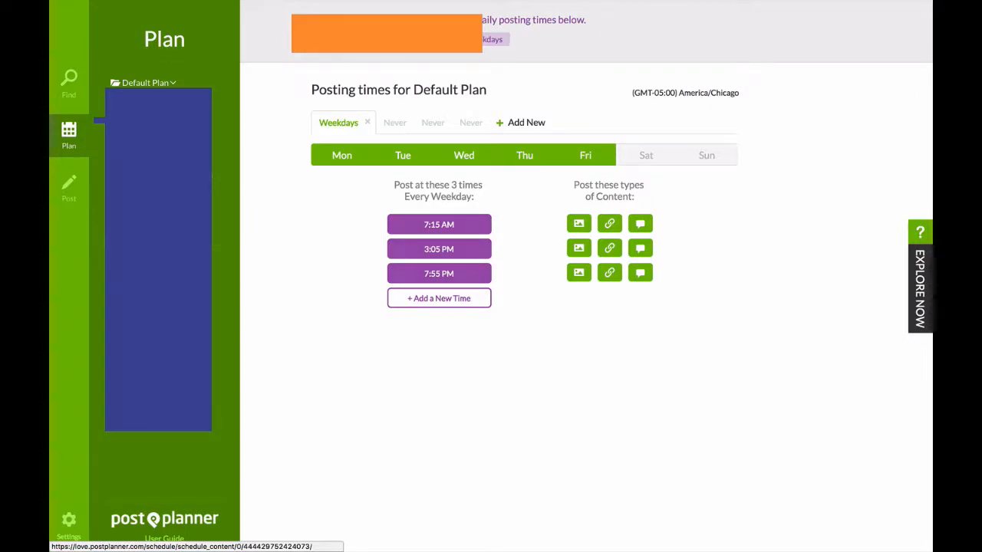
click(132, 189)
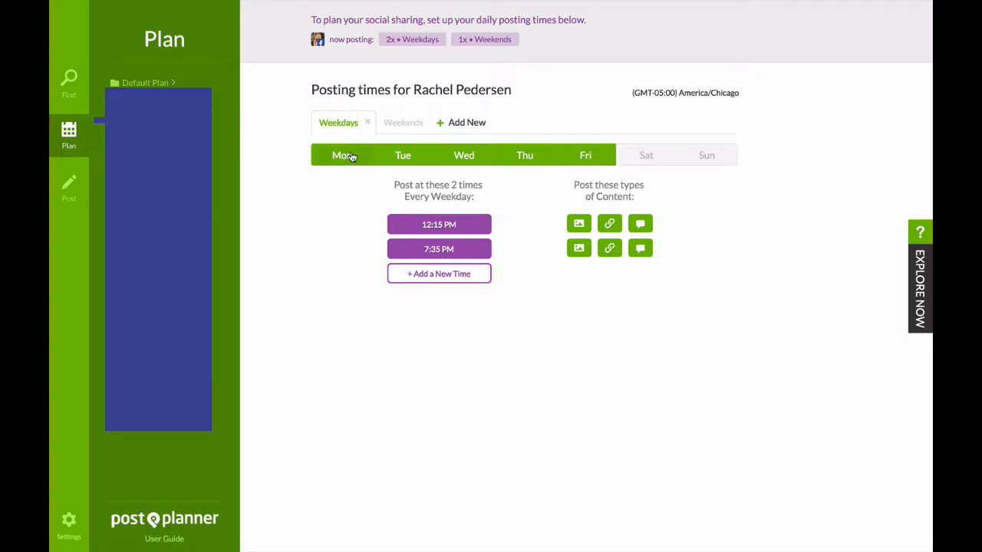
click(400, 123)
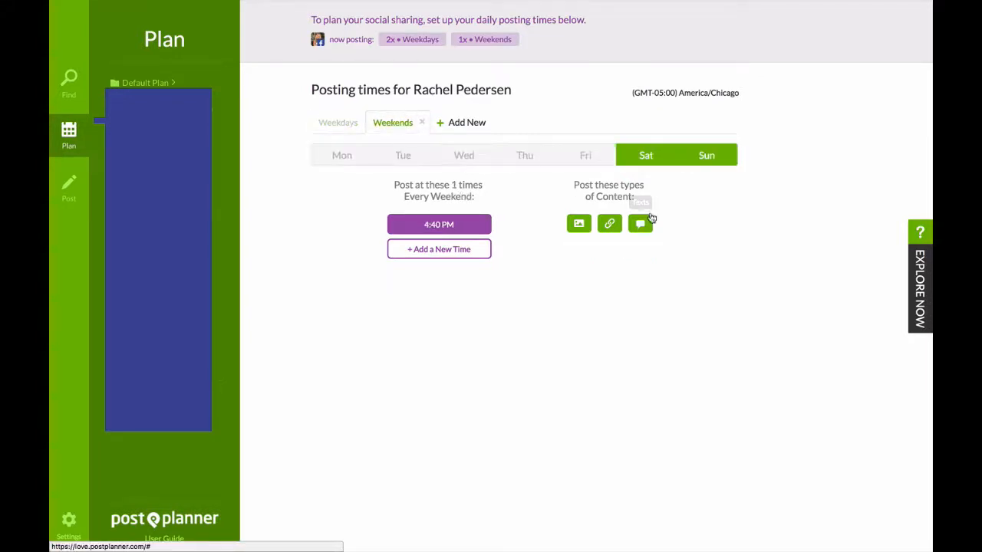
click(334, 124)
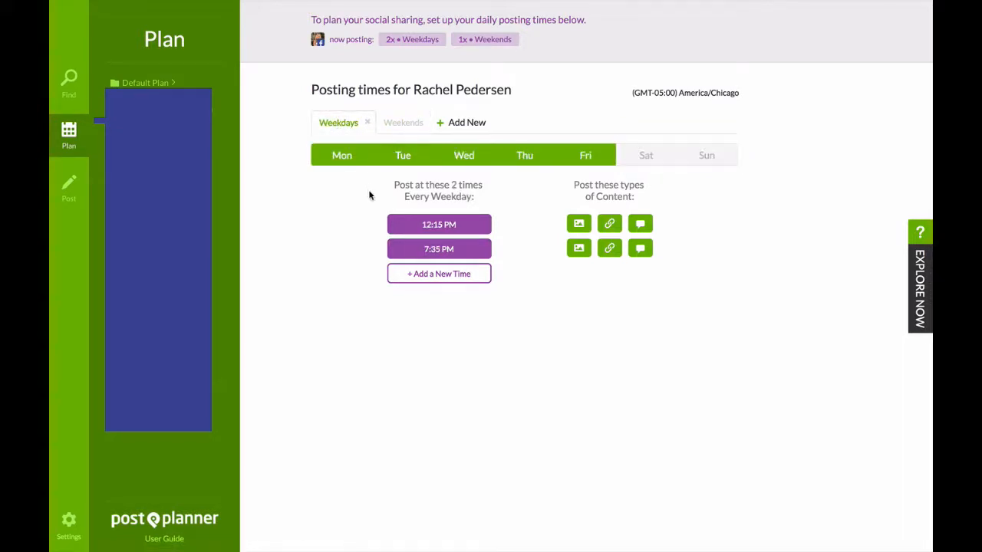
Take days out of the weekday posting schedule and add Monday to Friday back to it.
click(349, 157)
click(383, 156)
click(454, 156)
click(541, 155)
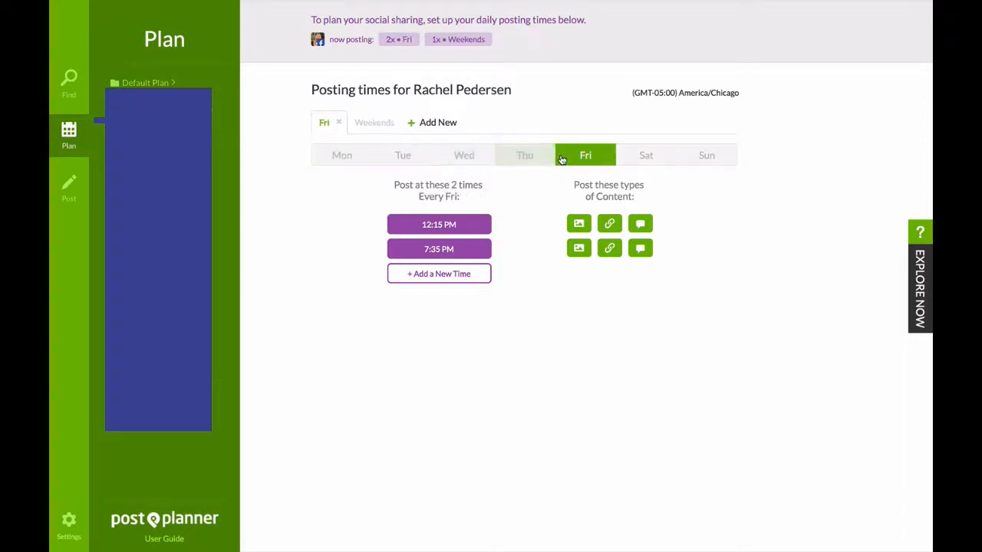
click(560, 158)
click(560, 157)
click(521, 158)
click(467, 157)
click(403, 156)
click(325, 157)
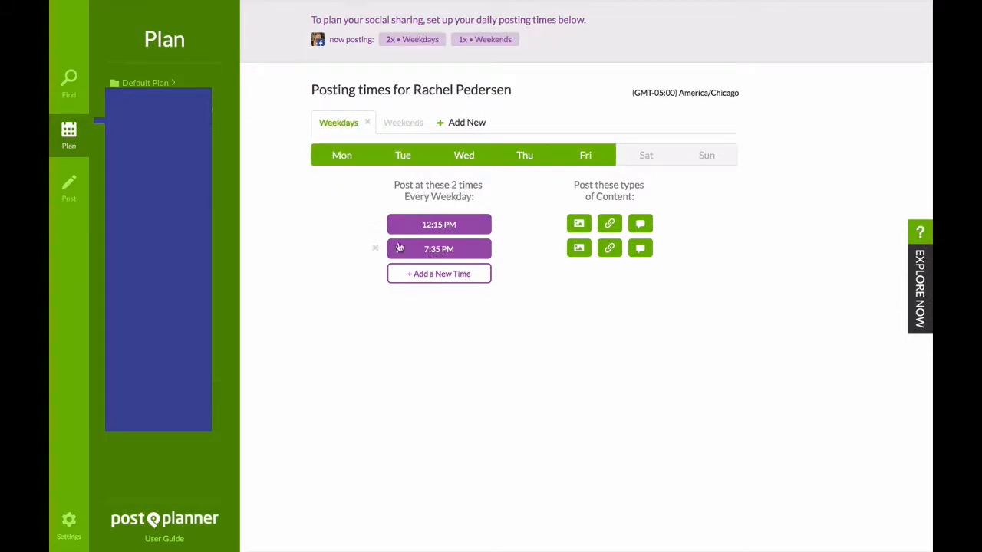
Set the evening posting time of the weekday schedule to 8:35 PM.
click(443, 277)
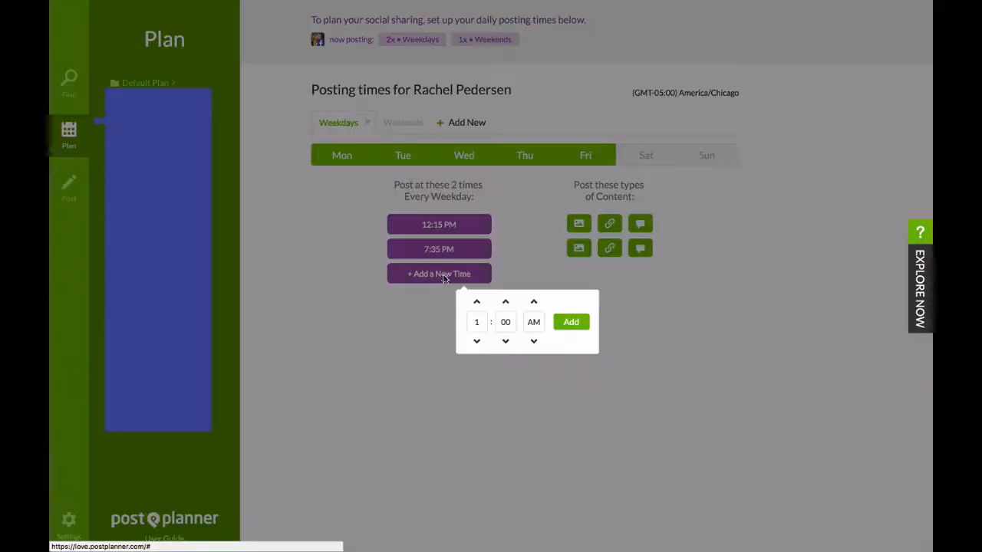
click(526, 270)
click(400, 251)
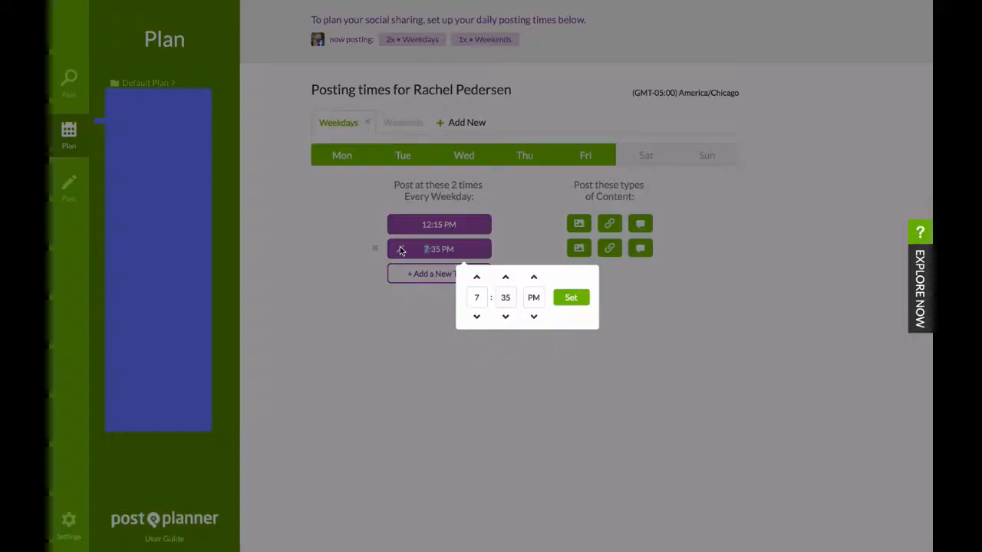
click(476, 279)
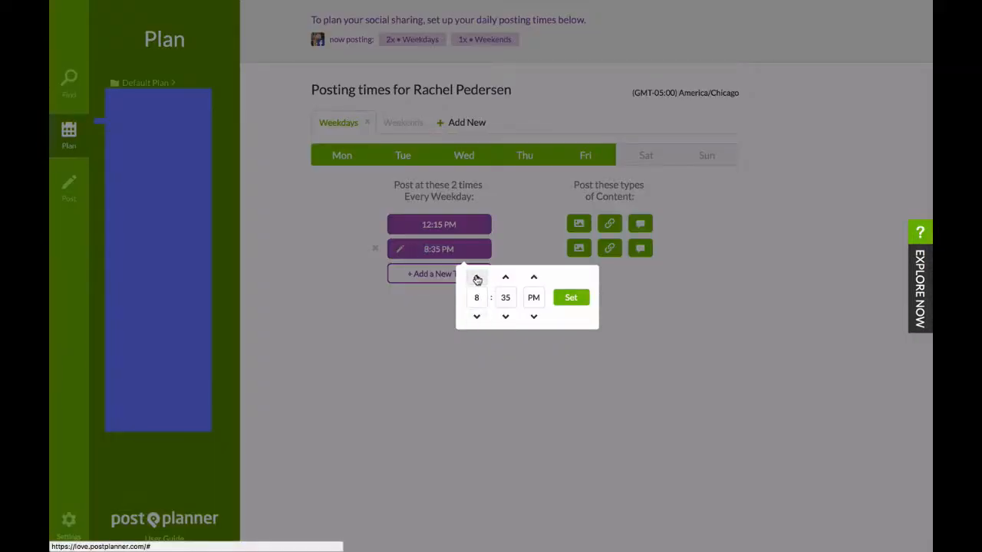
click(477, 316)
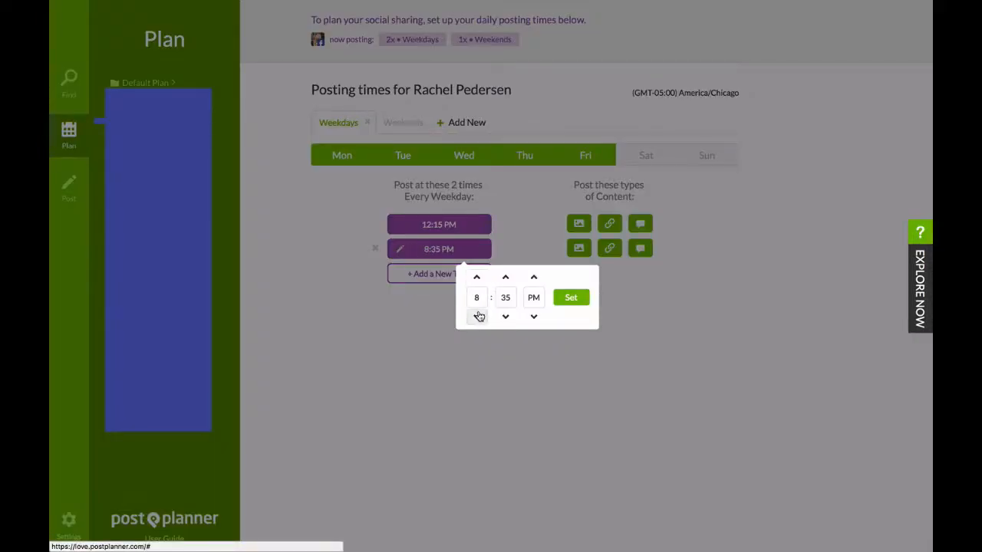
click(569, 300)
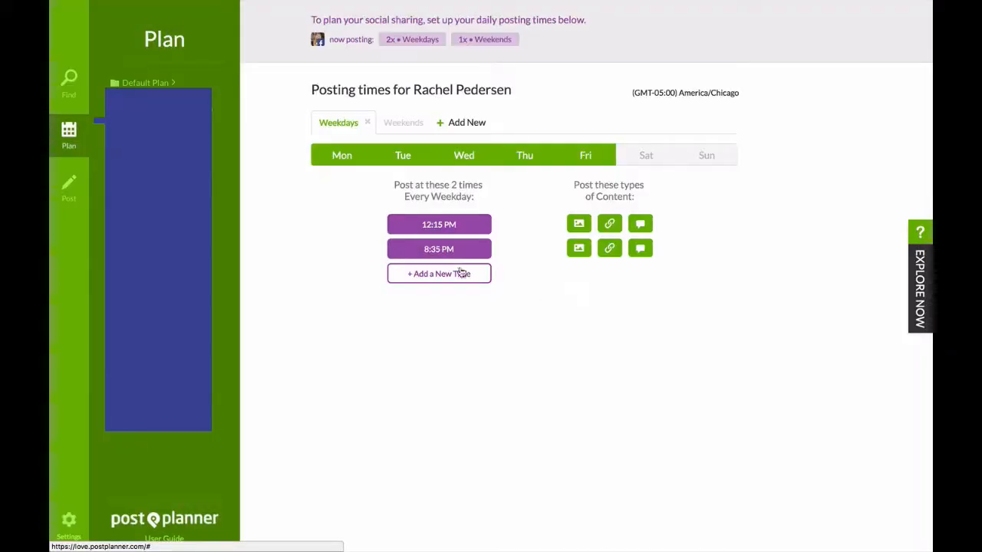
Set the midday posting time of the weekday schedule to 11:15 AM.
click(399, 227)
click(476, 291)
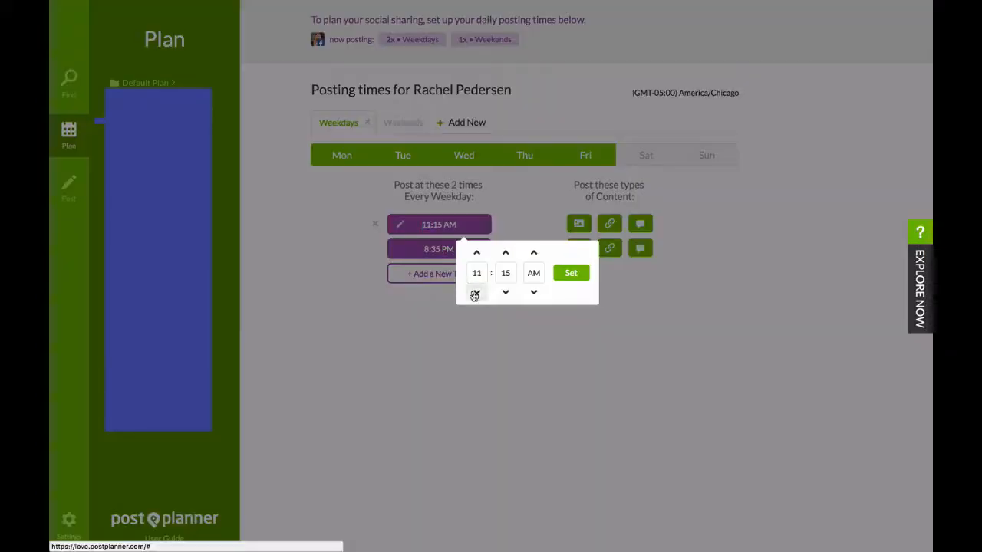
click(570, 273)
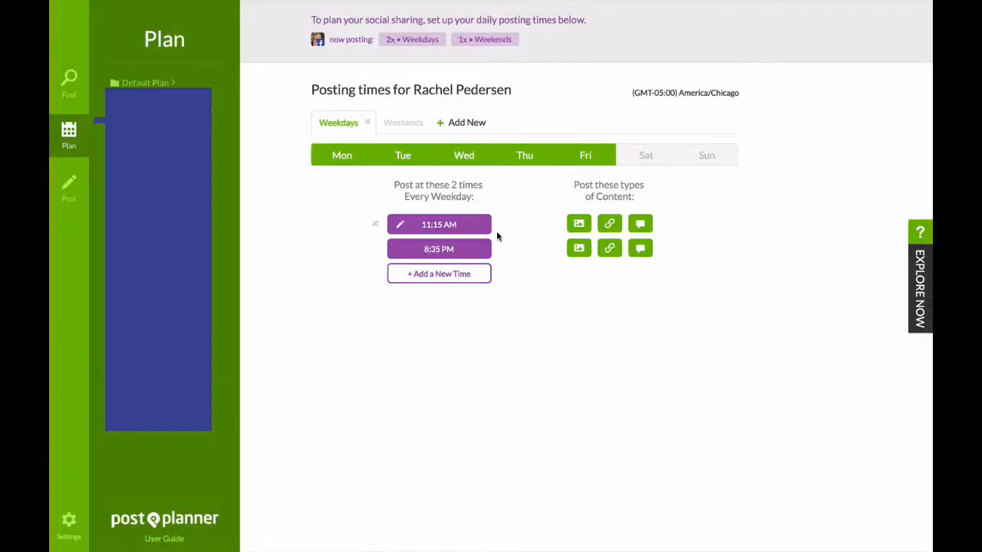
click(434, 274)
click(515, 252)
Add a new posting schedule and assign Monday, Wednesday, Friday and Sunday to it.
click(463, 122)
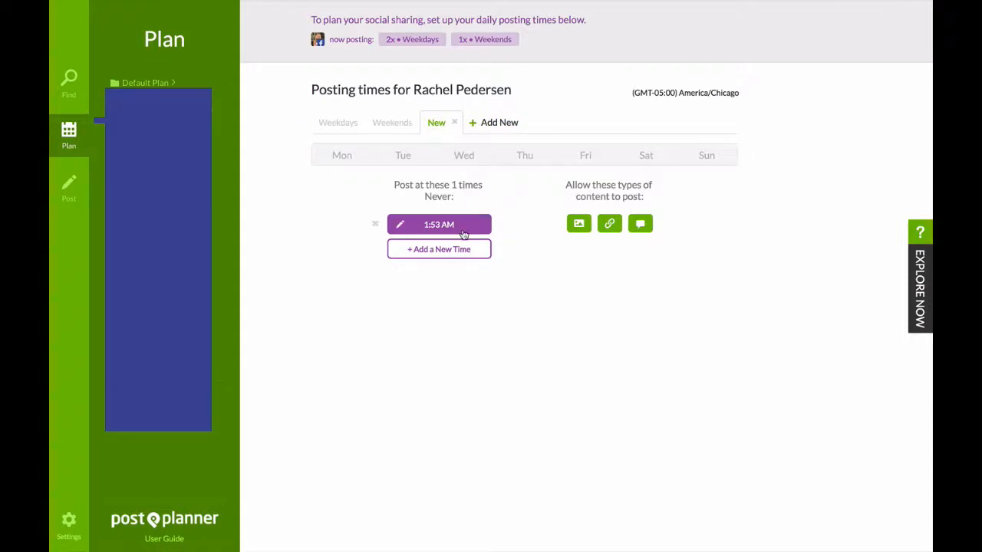
click(341, 155)
click(463, 160)
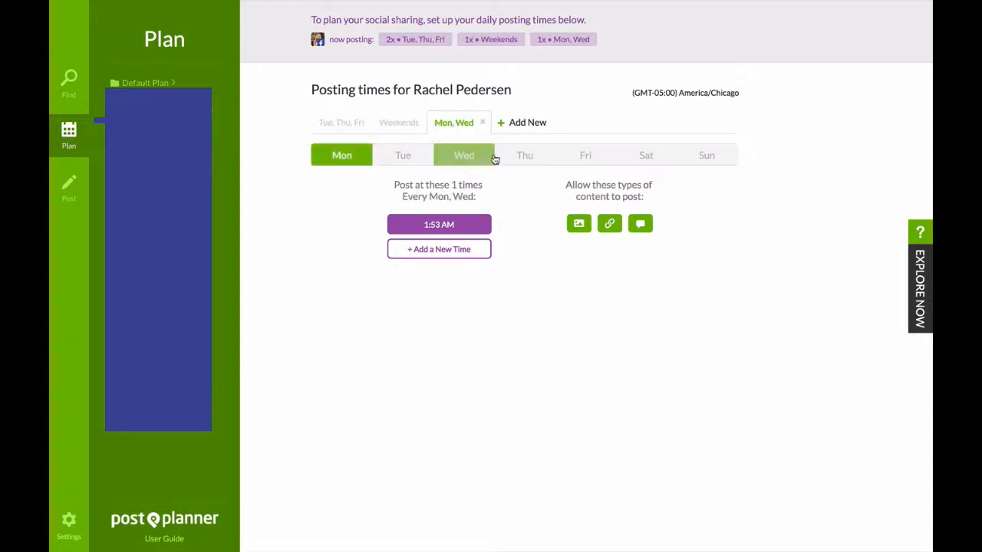
click(585, 156)
click(695, 155)
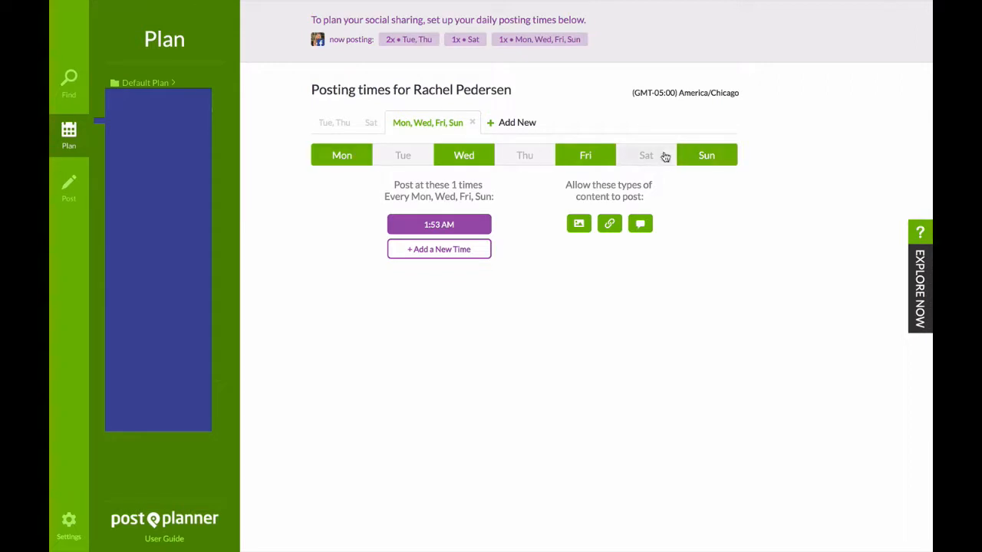
Remove Sunday, Friday, Wednesday and Monday from the new posting schedule.
click(715, 154)
click(588, 154)
click(482, 151)
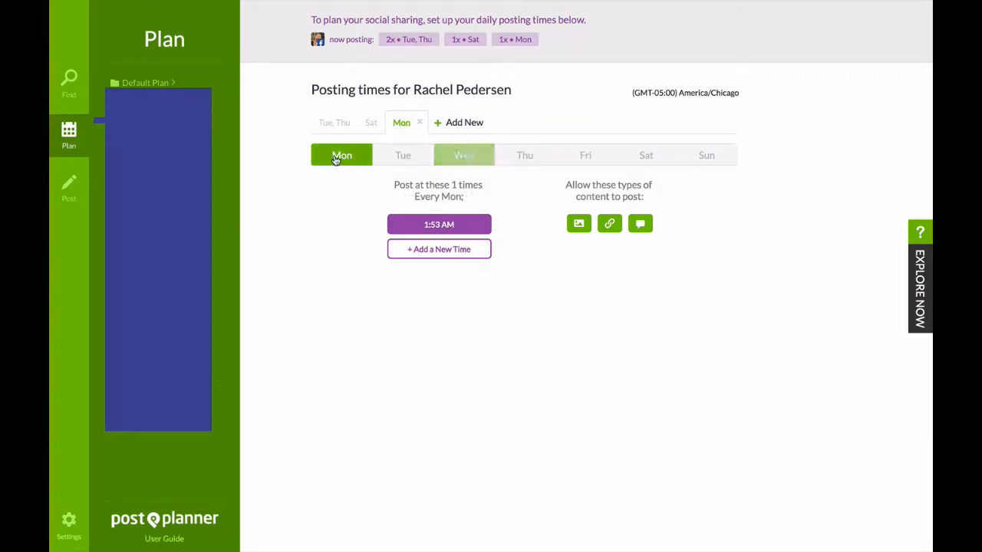
click(337, 157)
Add Sunday back to the Saturday schedule, and Monday, Wednesday and Friday back to the Tuesday and Thursday schedule.
click(334, 131)
click(374, 124)
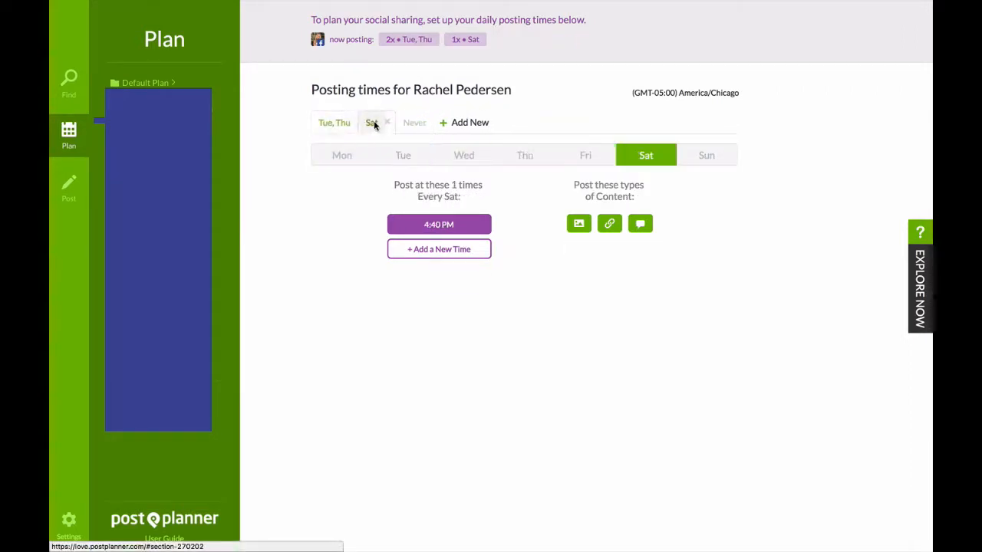
click(725, 154)
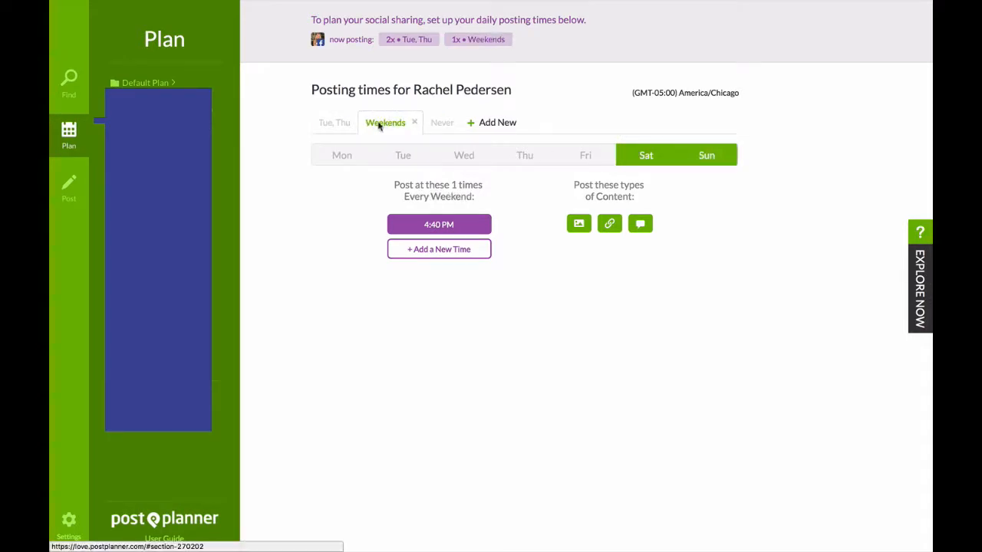
click(338, 123)
click(343, 155)
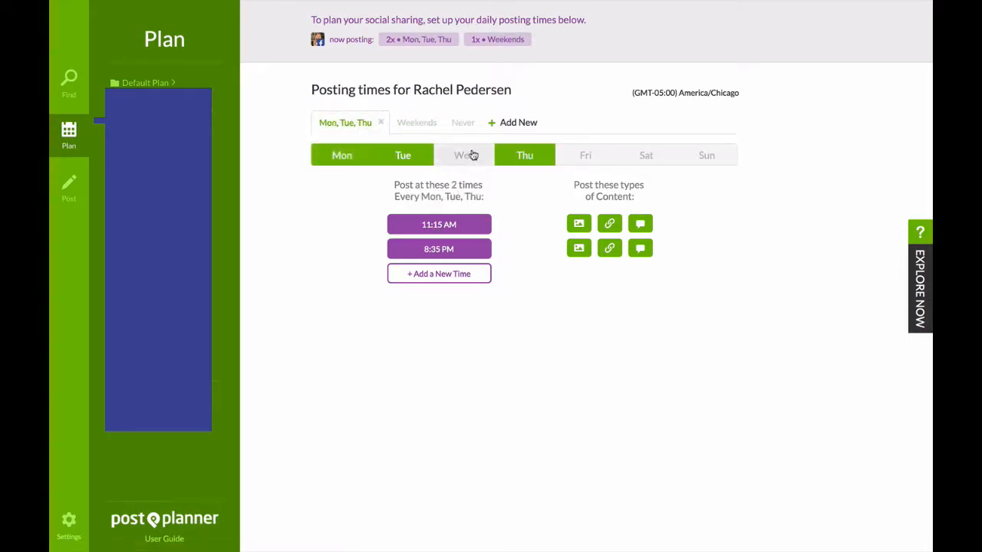
click(473, 155)
click(592, 154)
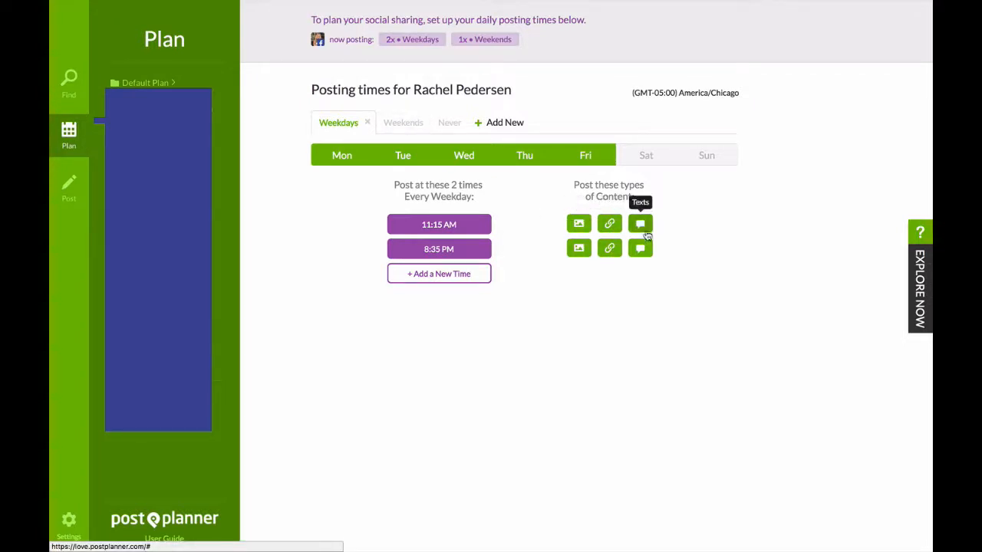
click(580, 224)
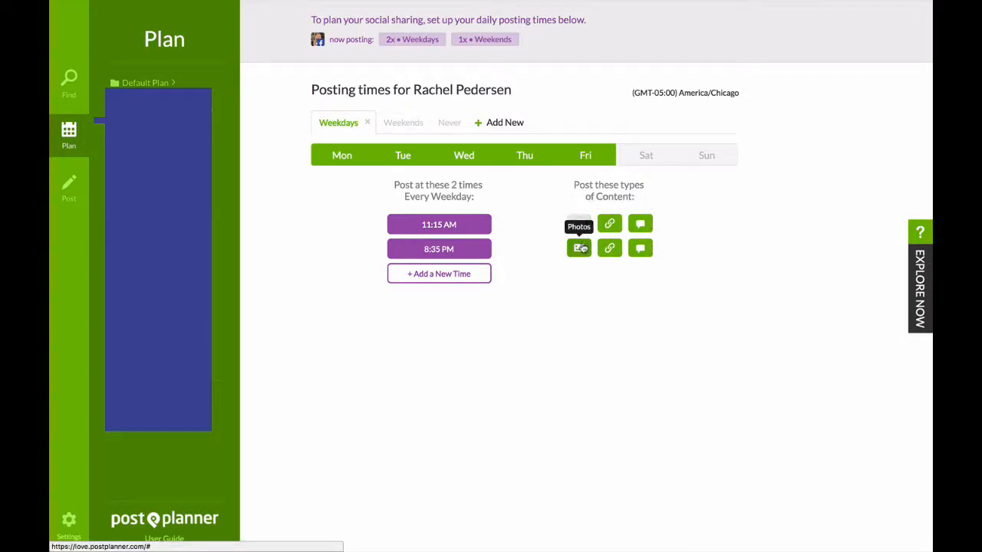
click(582, 225)
click(580, 247)
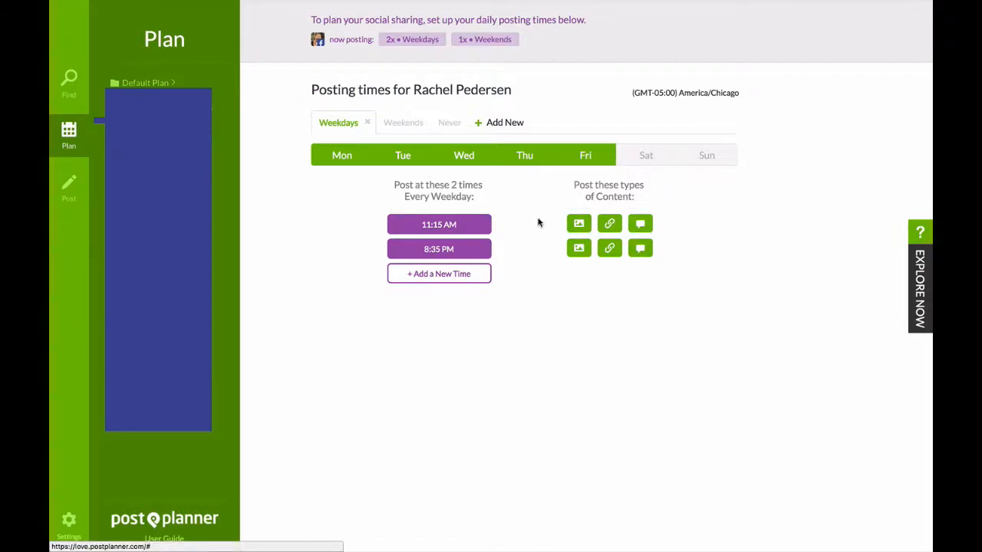
Set the posting time of the weekend schedule to 2:40 PM.
click(411, 123)
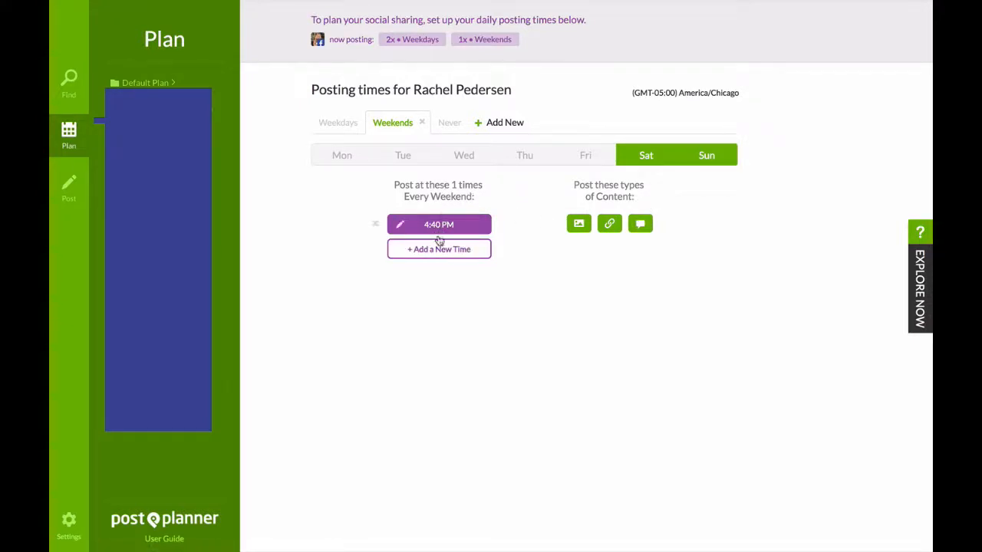
click(405, 225)
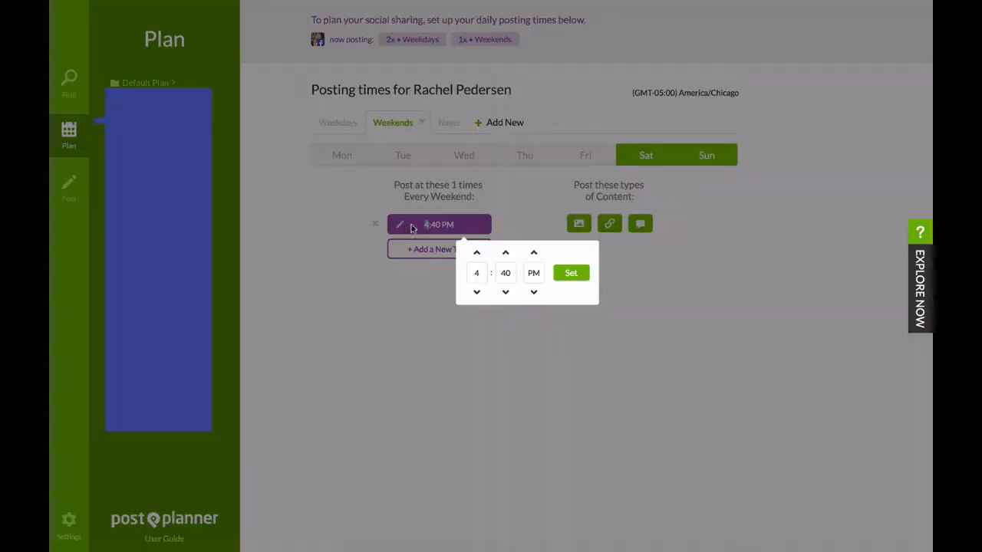
click(476, 293)
click(476, 294)
click(571, 273)
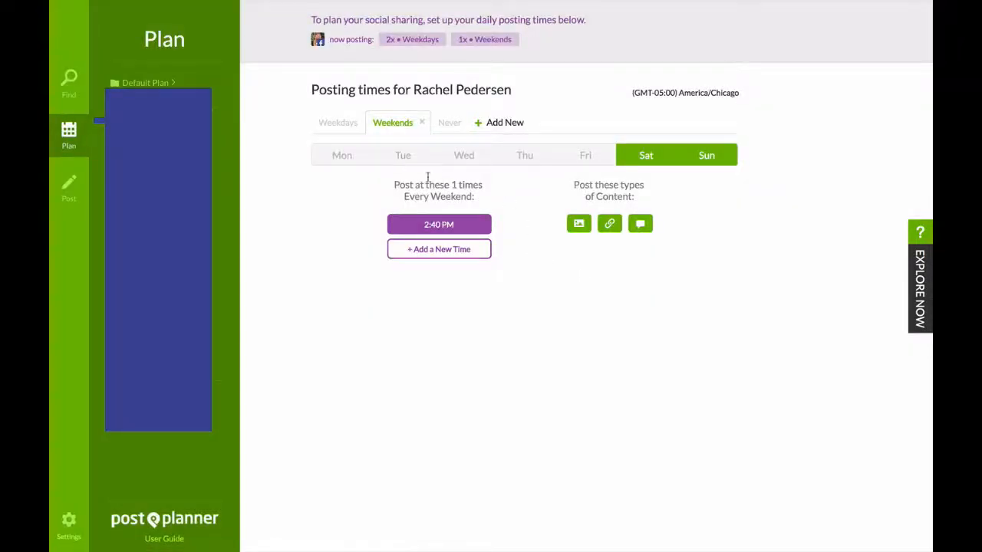
Add Saturday to the weekday schedule, remove it again and return it to the weekend schedule.
click(338, 123)
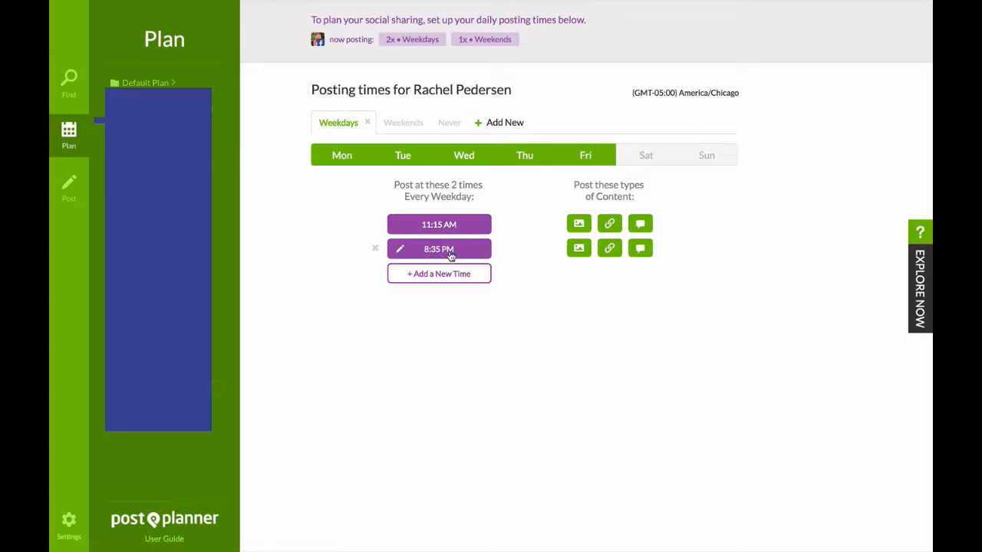
click(639, 152)
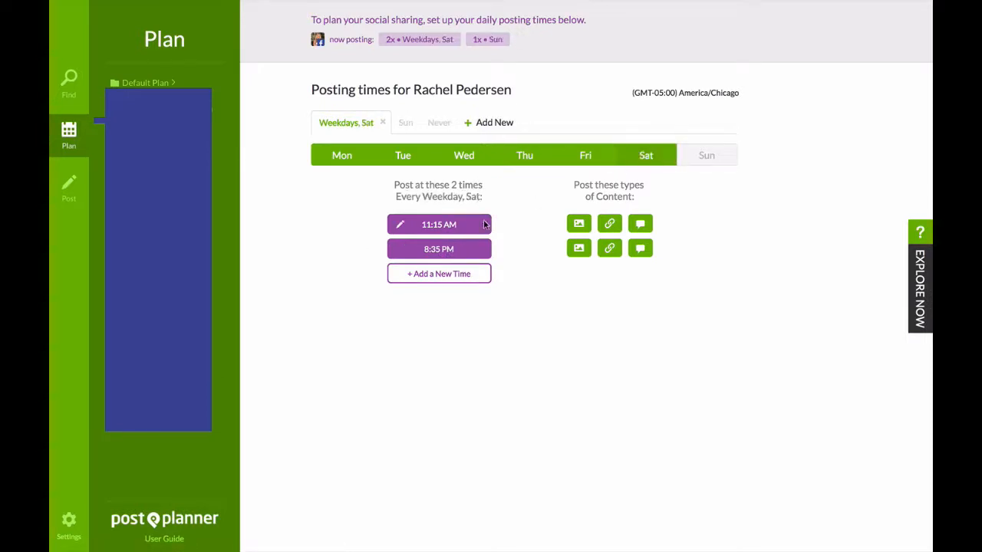
click(652, 157)
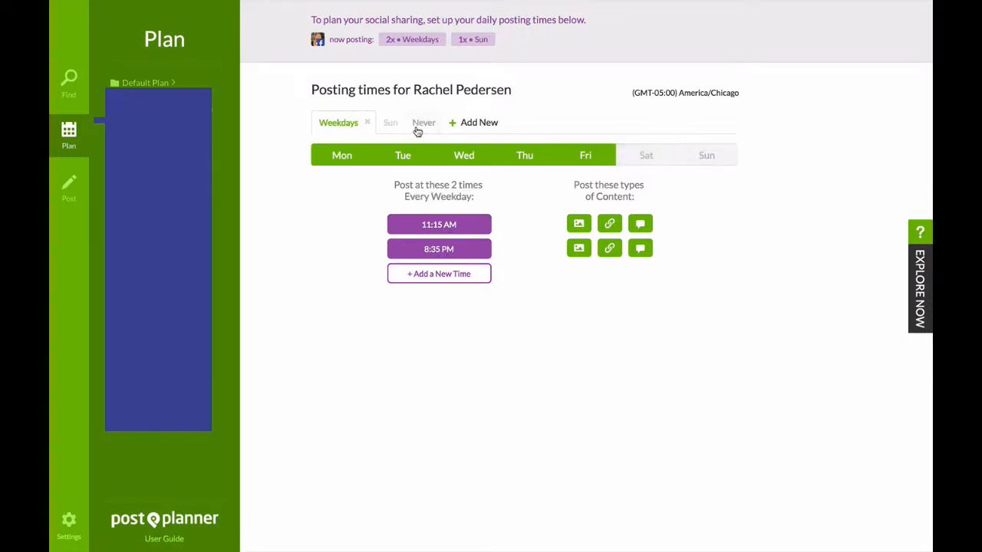
click(384, 124)
click(660, 156)
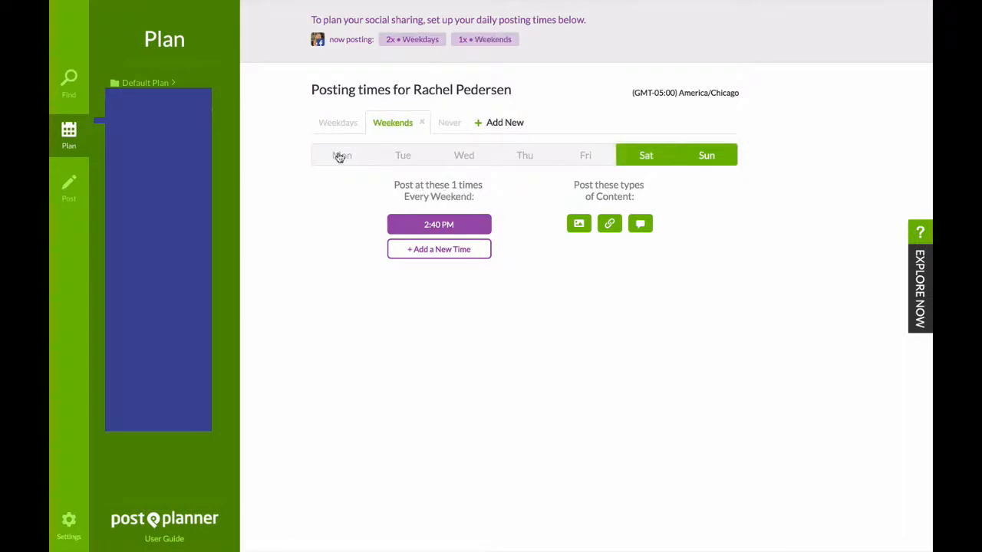
click(338, 123)
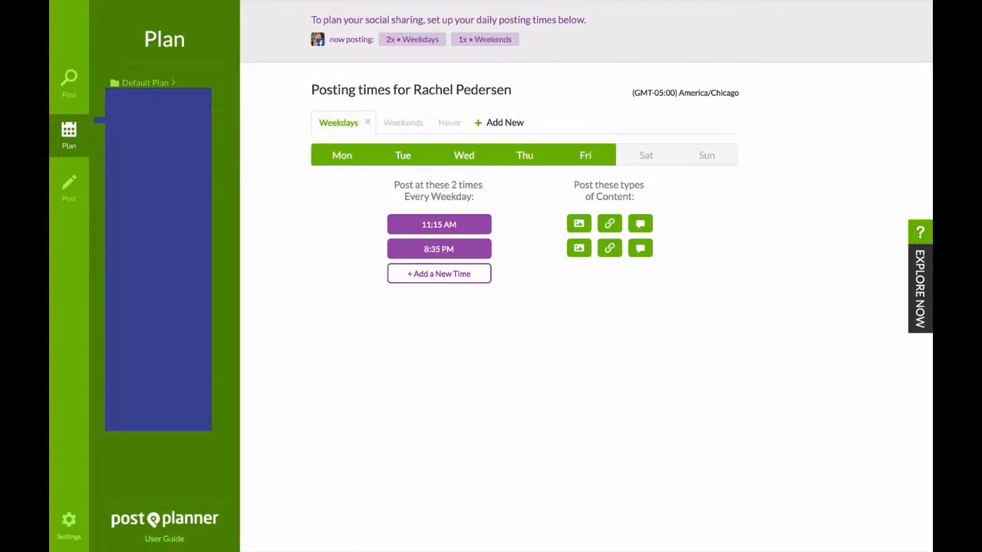
Open the Find section to browse popular marketing articles.
click(71, 83)
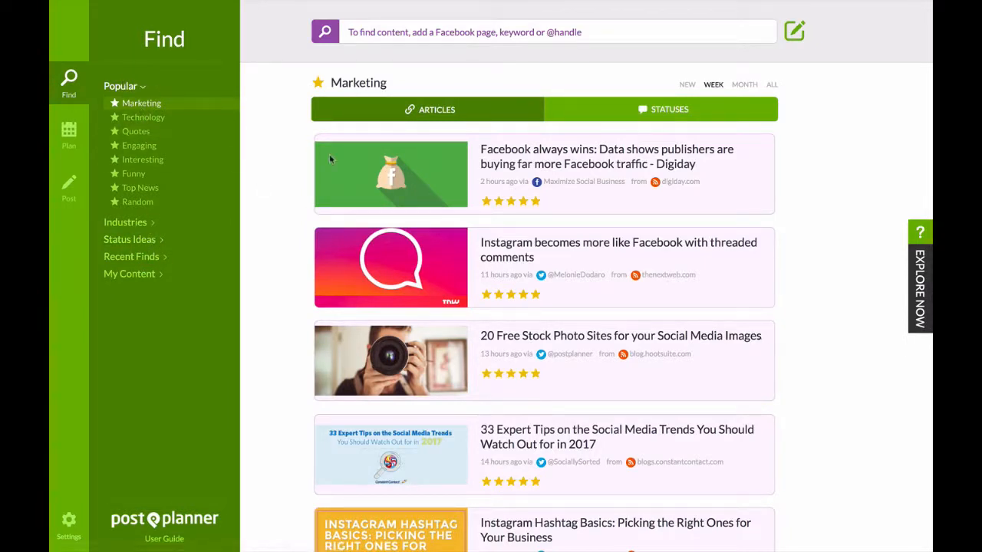
Look through the popular Funny content of the week.
click(426, 32)
click(158, 176)
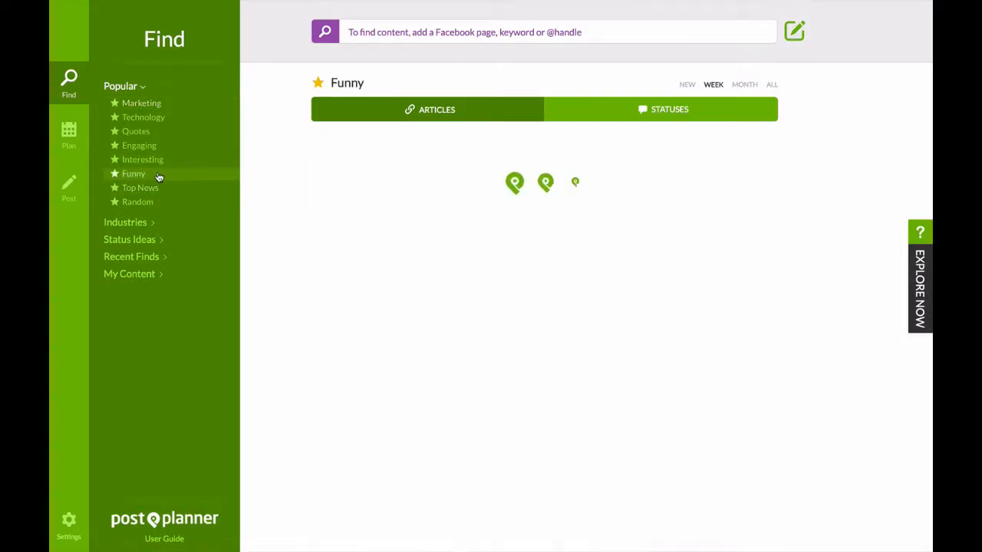
mouse_move(637, 158)
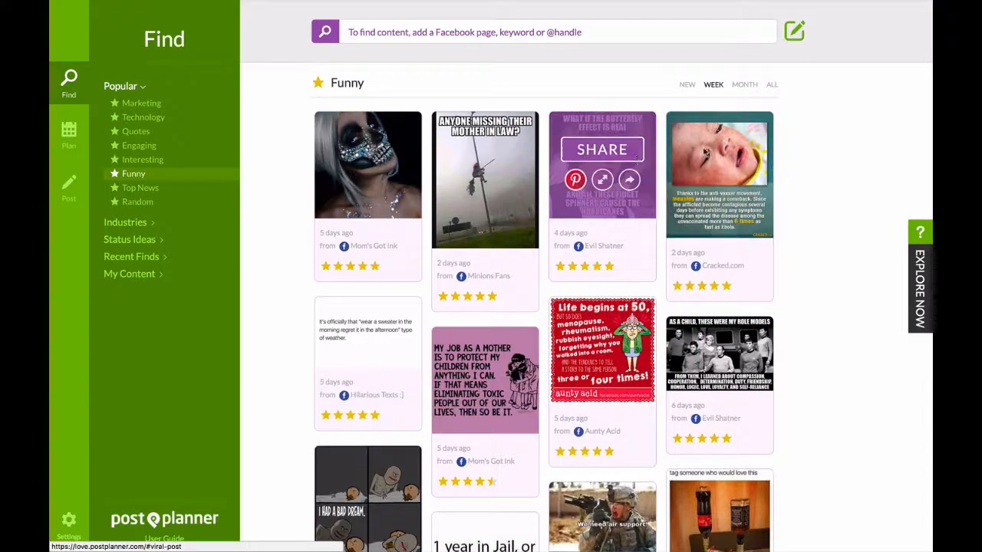
scroll(690, 169, down, 3)
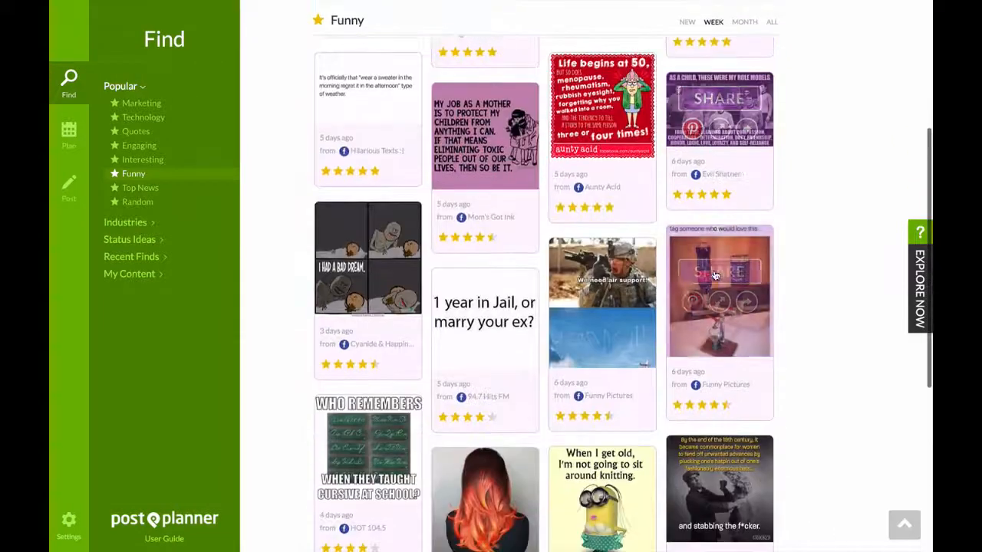
scroll(697, 322, down, 1)
scroll(674, 387, down, 2)
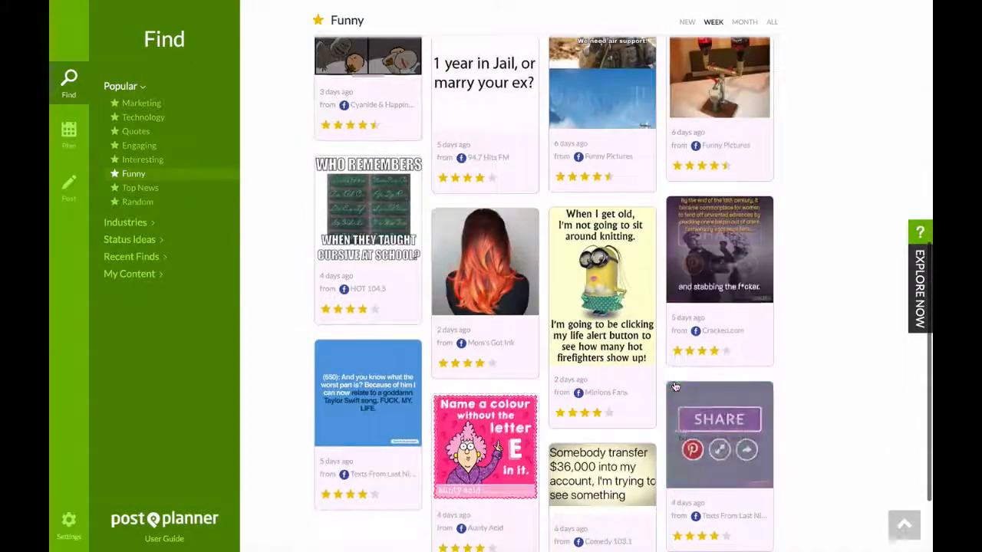
scroll(675, 387, down, 2)
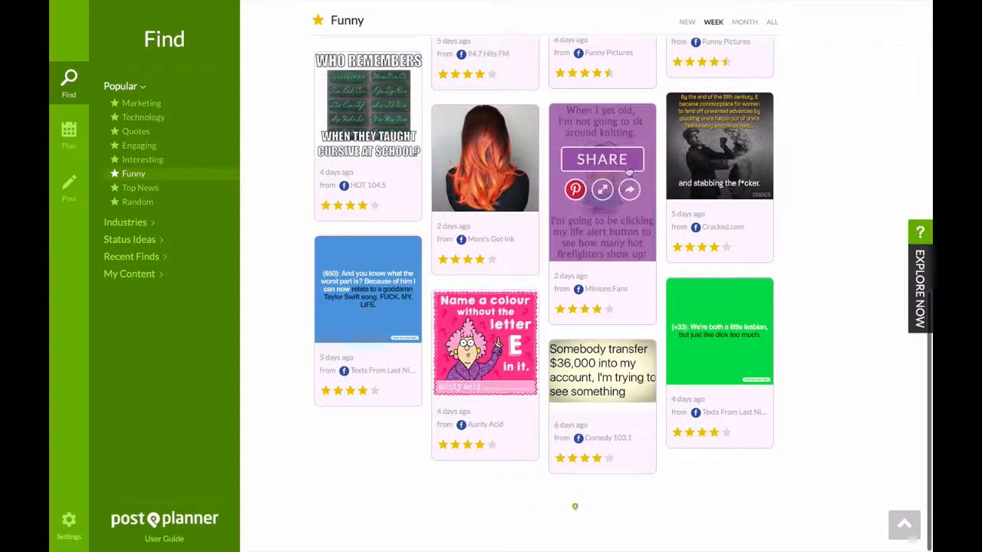
scroll(657, 135, up, 5)
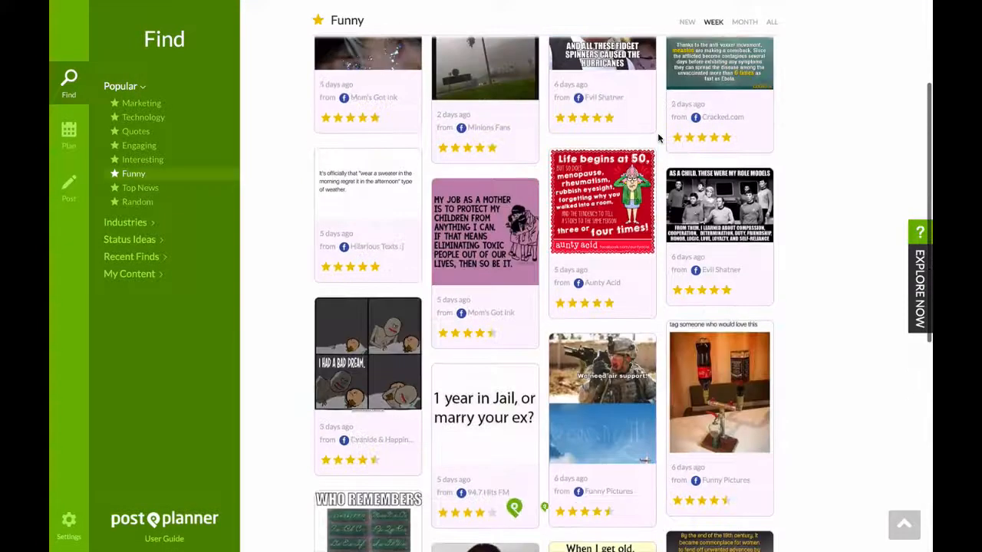
scroll(657, 136, up, 2)
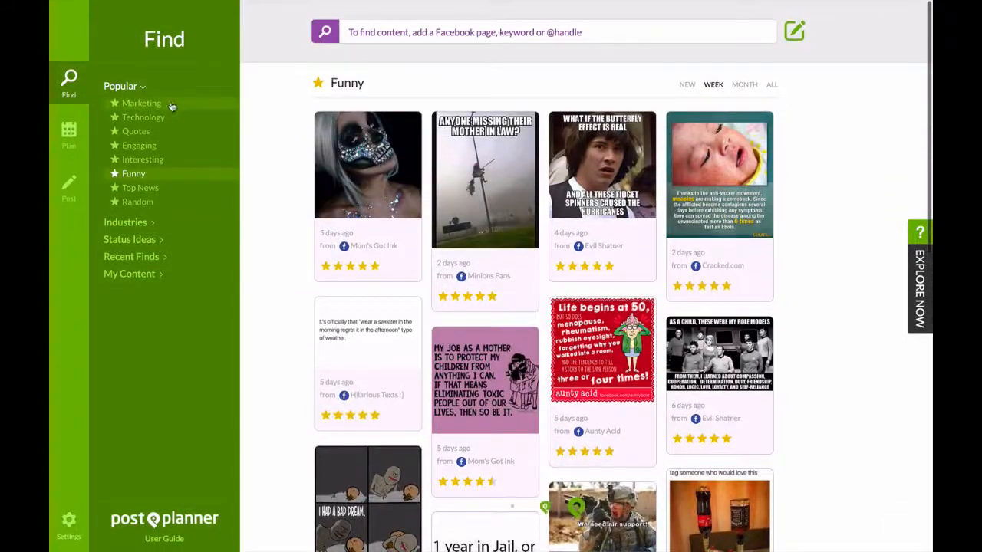
Return to the popular Marketing articles and look over them and the neighbouring Technology, Quotes and Engaging categories.
click(139, 103)
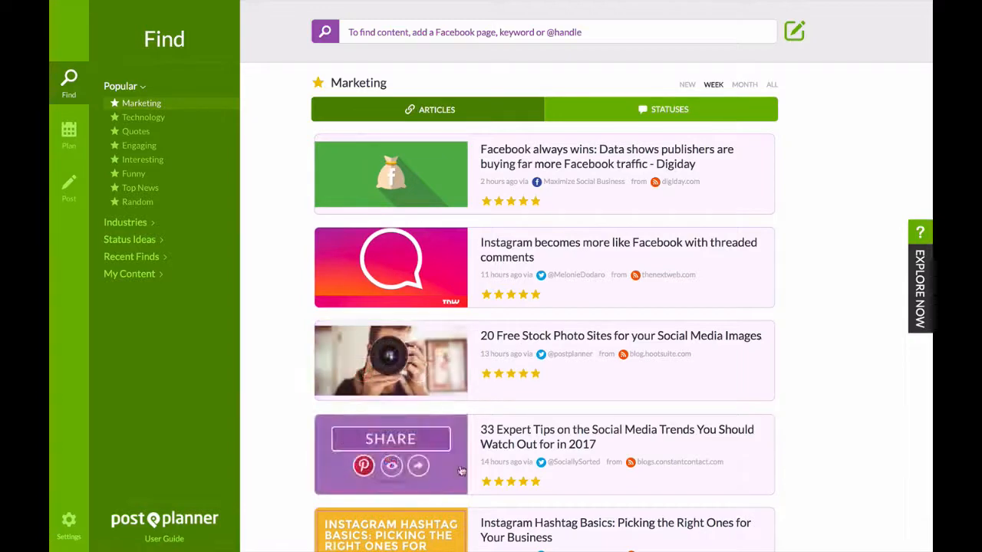
scroll(552, 434, down, 1)
scroll(554, 434, up, 1)
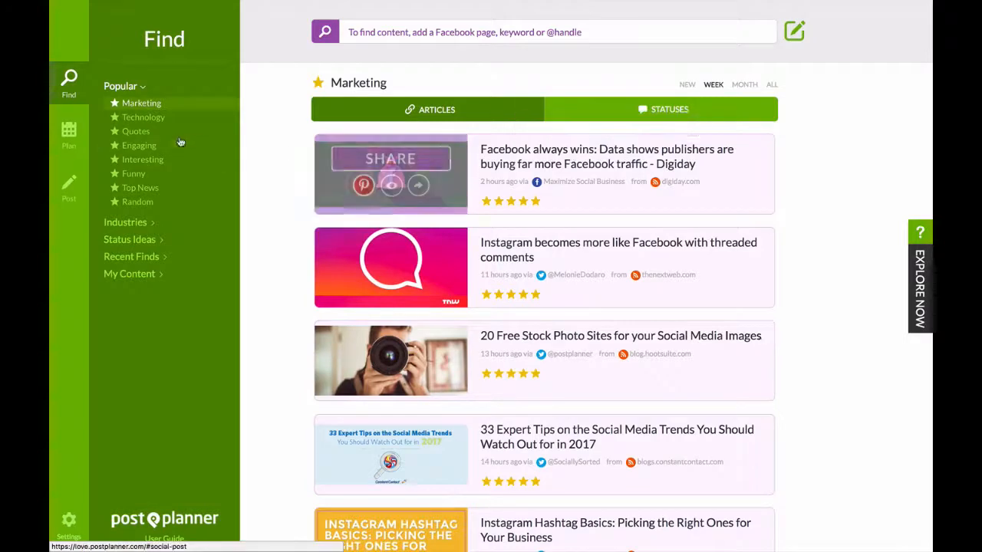
click(146, 117)
click(135, 132)
click(140, 146)
click(141, 103)
click(325, 113)
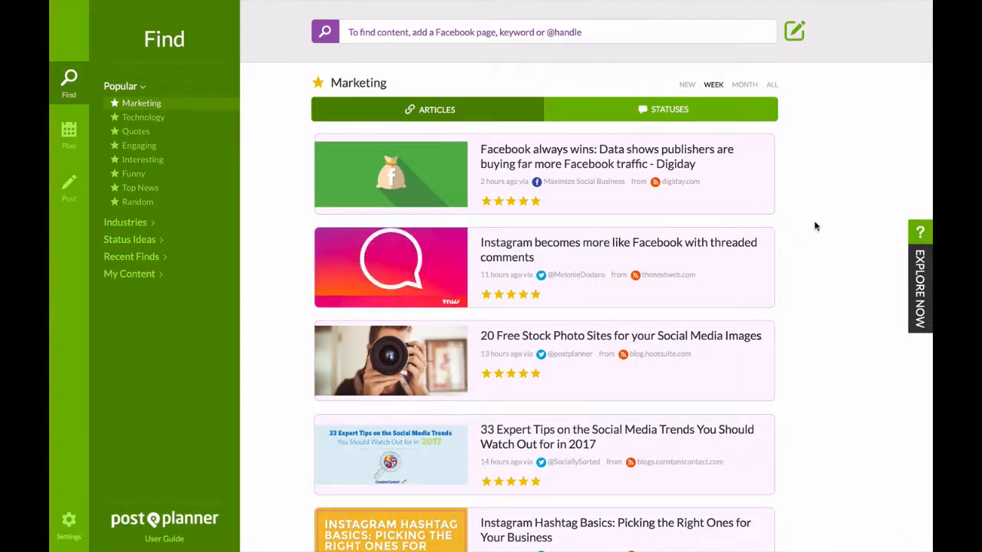
View the Marketing articles by New, Month and All, and return the time filter to Week.
click(687, 84)
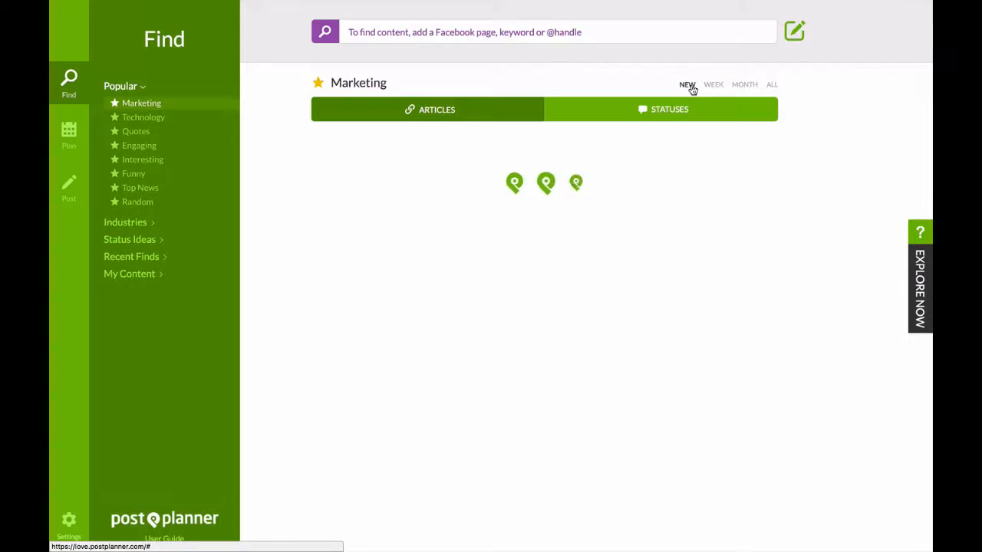
click(741, 86)
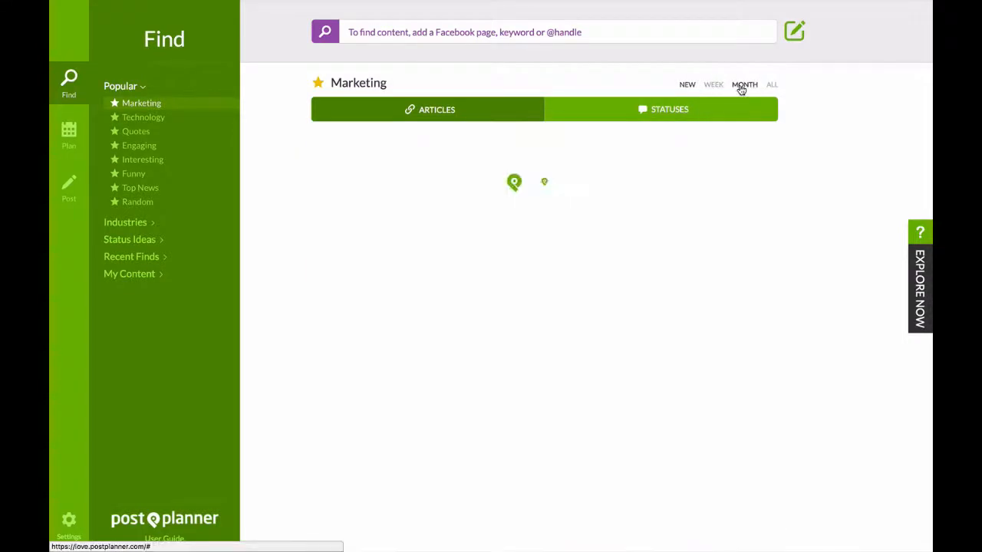
click(769, 85)
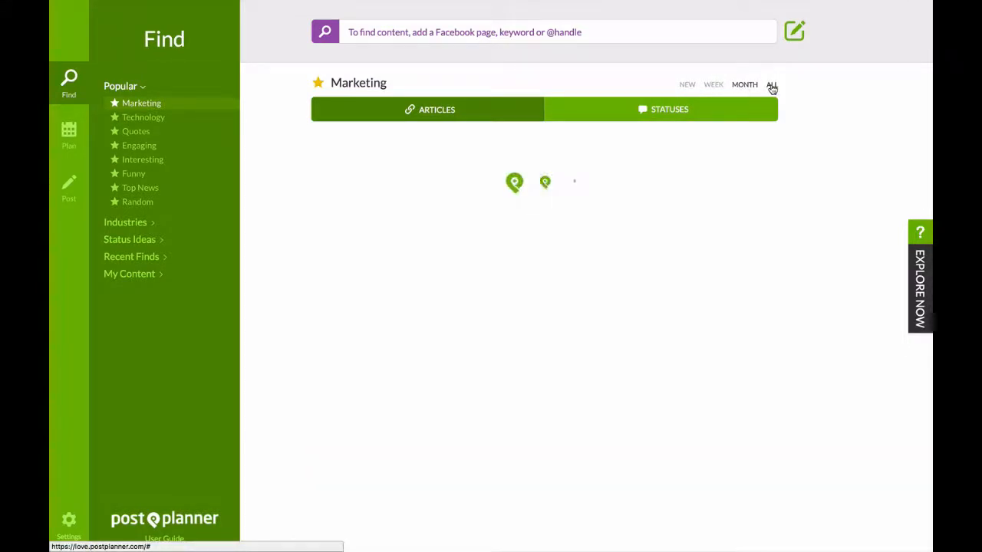
scroll(694, 238, down, 1)
scroll(694, 237, down, 6)
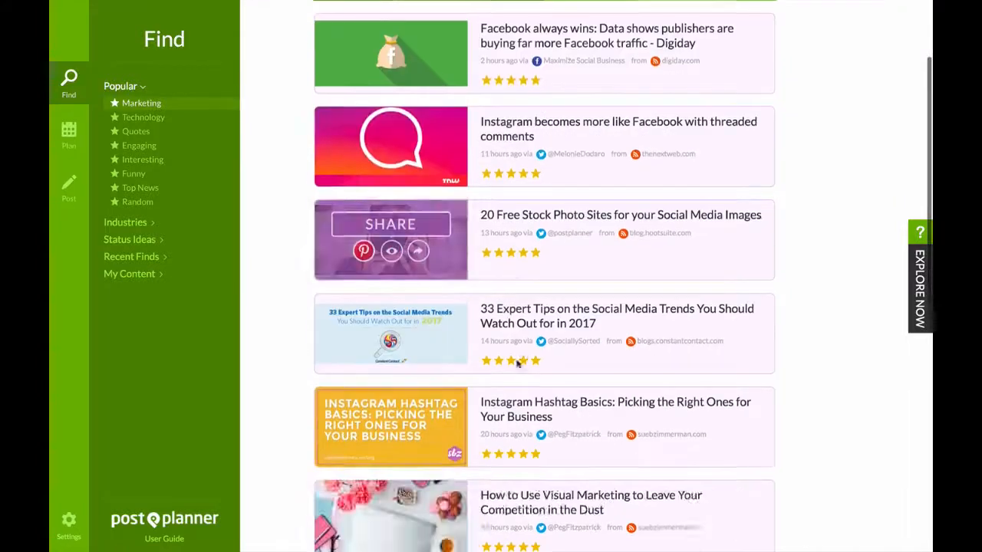
scroll(517, 353, up, 6)
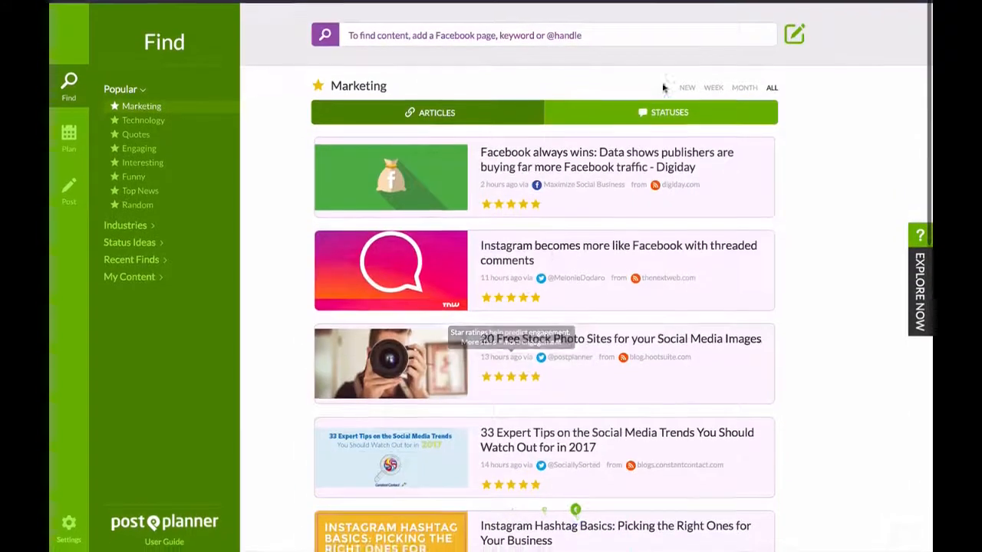
click(714, 85)
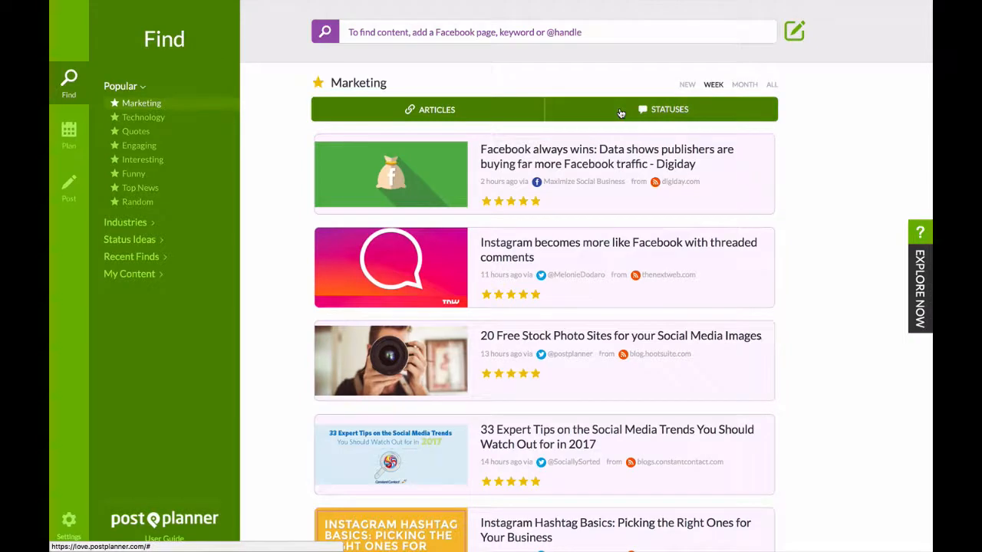
Look through the ready-made Marketing statuses for contest, giveaway and question ideas.
click(572, 110)
mouse_move(533, 327)
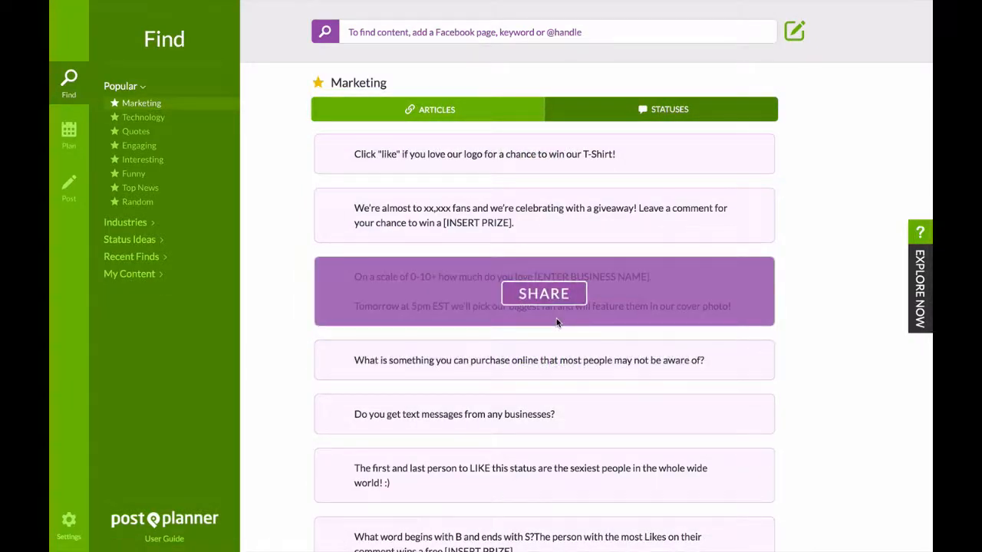
scroll(602, 307, down, 3)
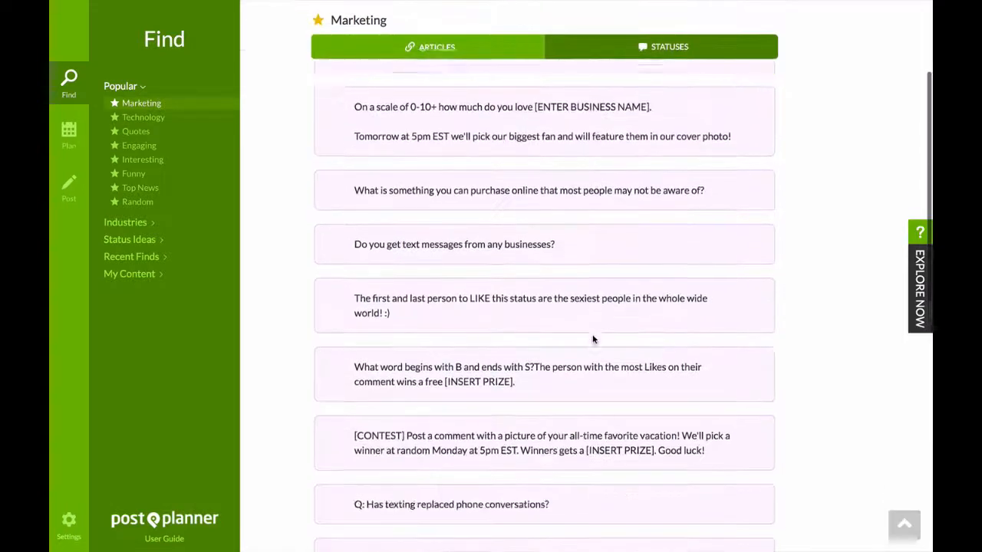
scroll(592, 339, down, 3)
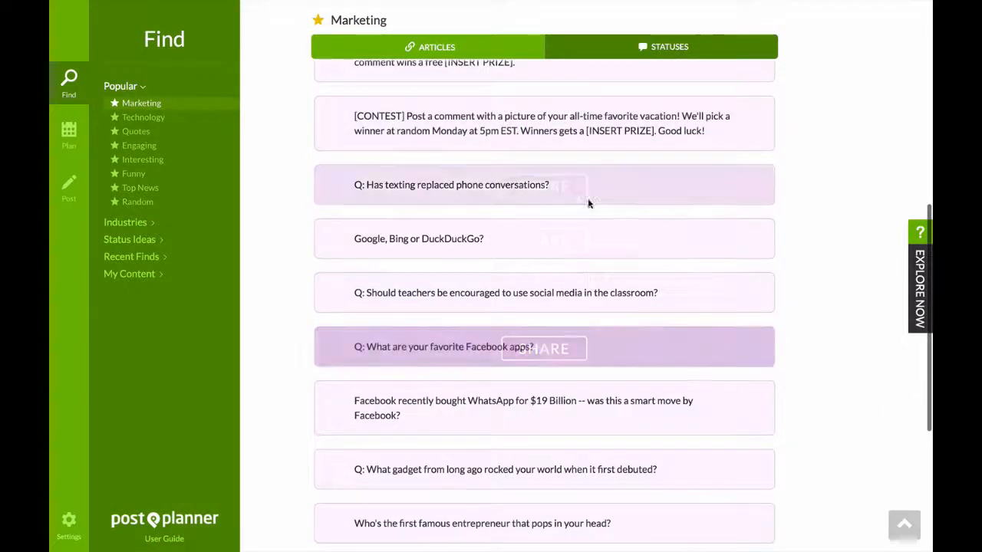
scroll(569, 347, down, 3)
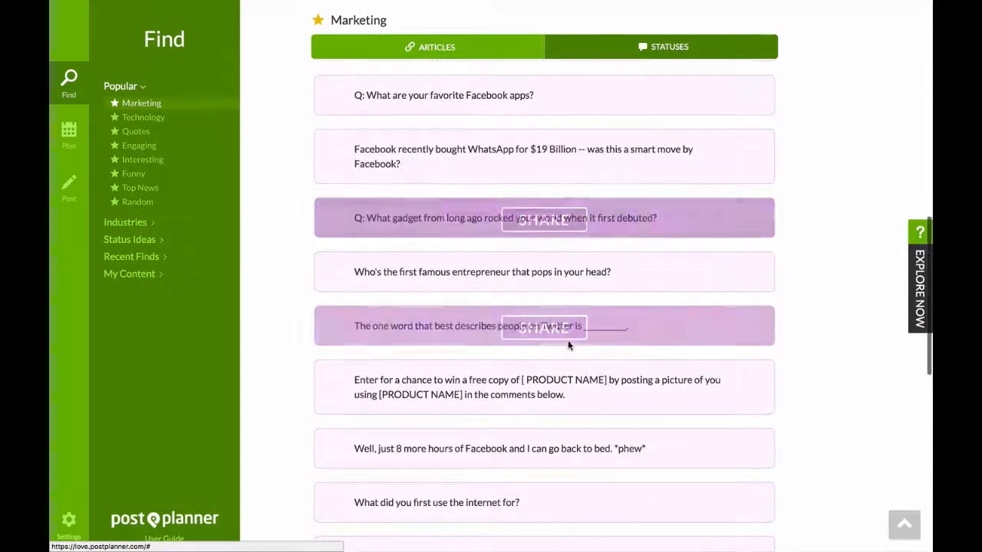
scroll(569, 345, up, 1)
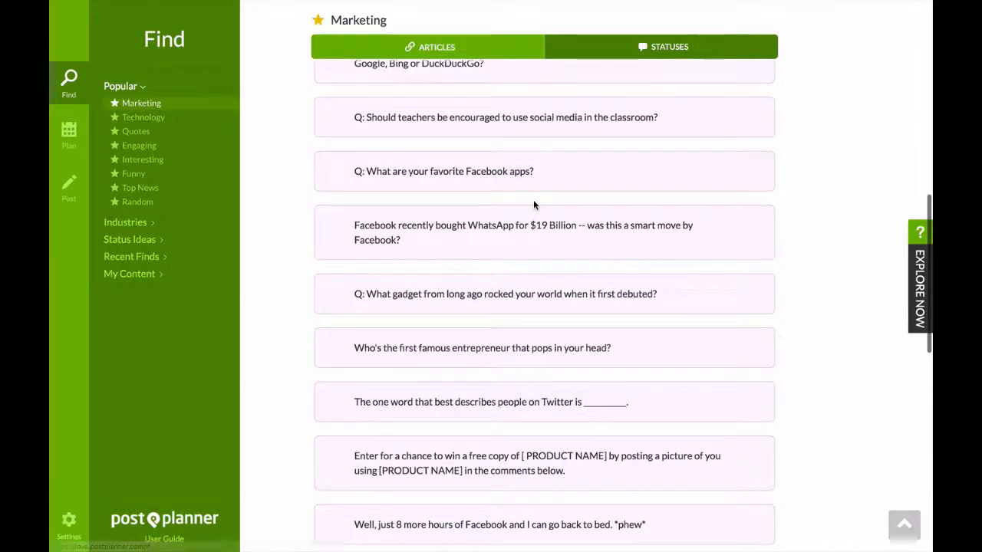
scroll(535, 191, up, 1)
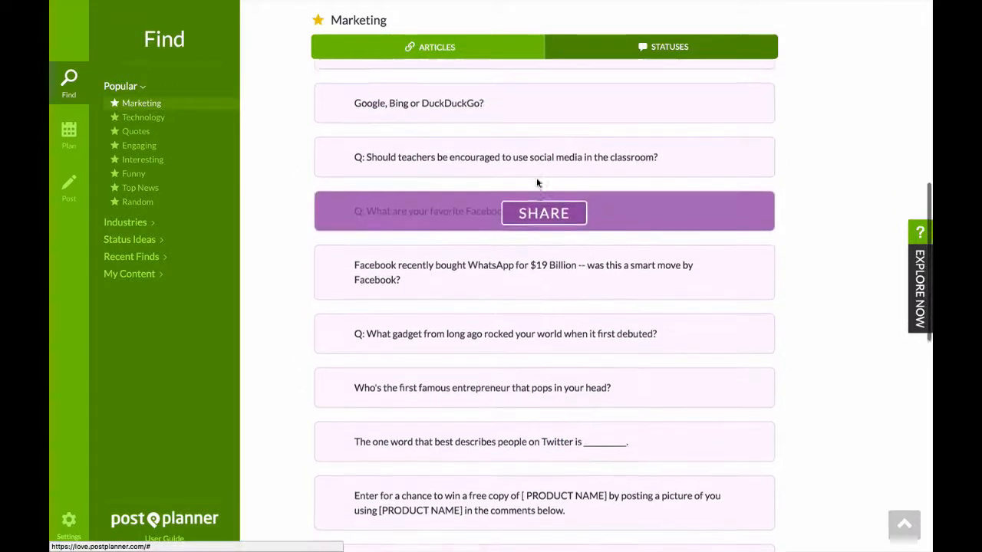
scroll(536, 177, up, 3)
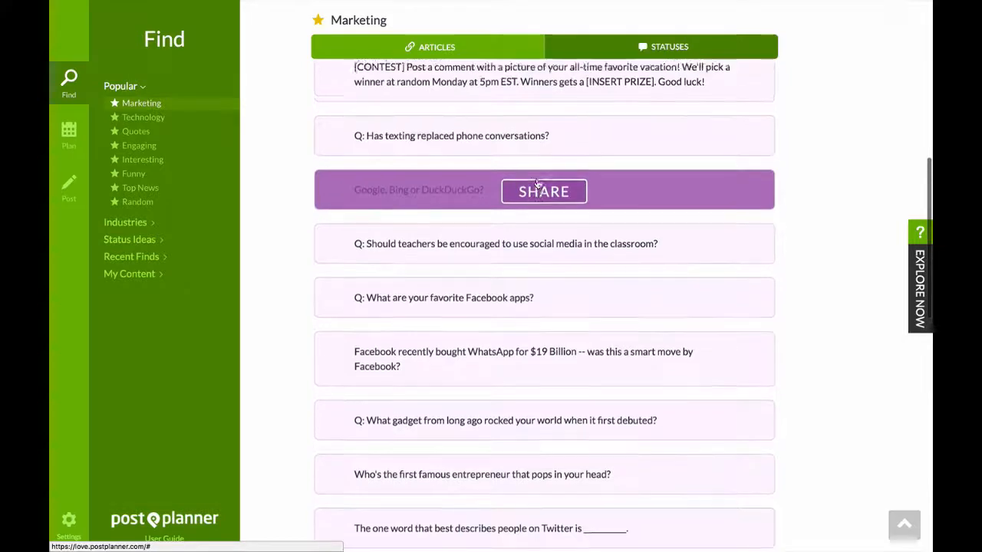
scroll(537, 184, up, 5)
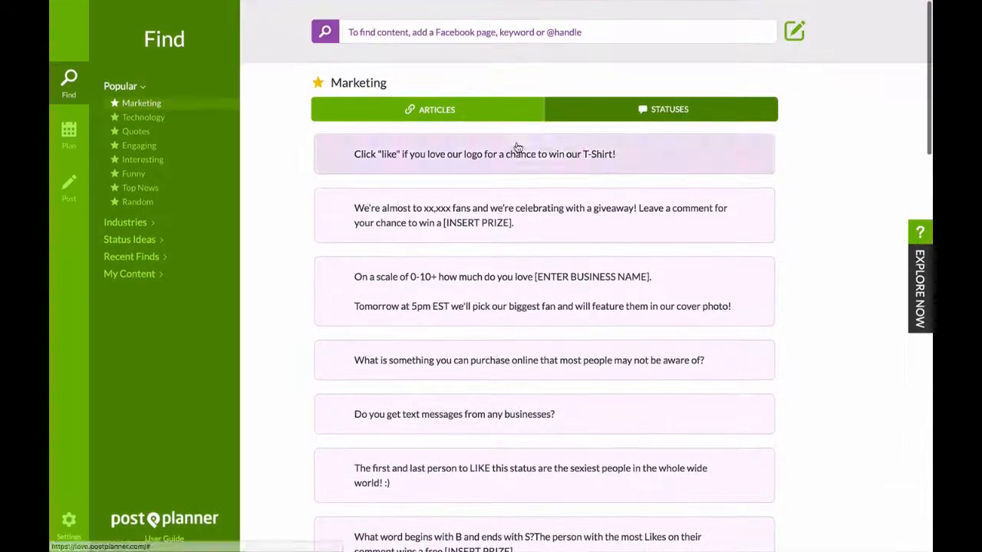
Start sharing the Marketing article "Facebook always wins" and replace the selected posting profile with the fourth Facebook profile.
click(490, 117)
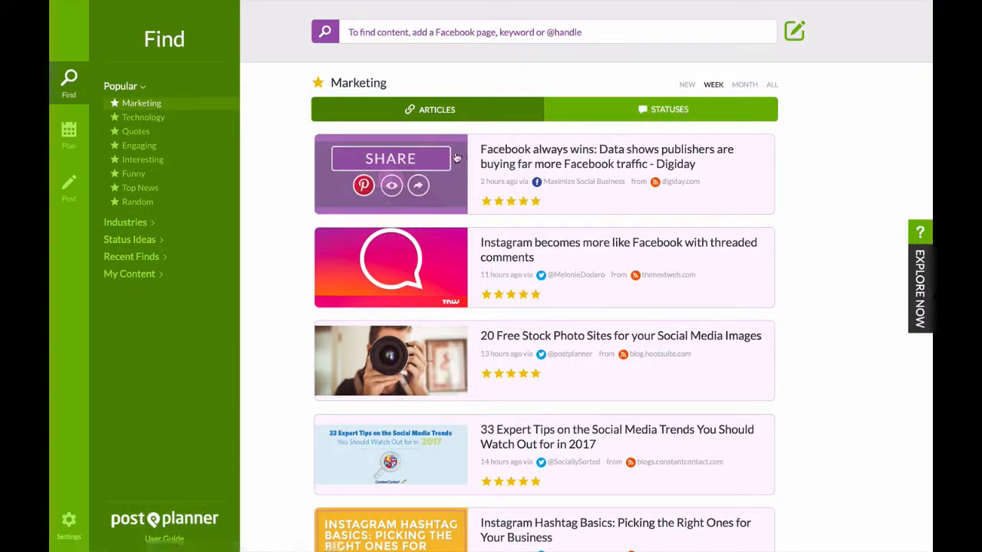
click(403, 162)
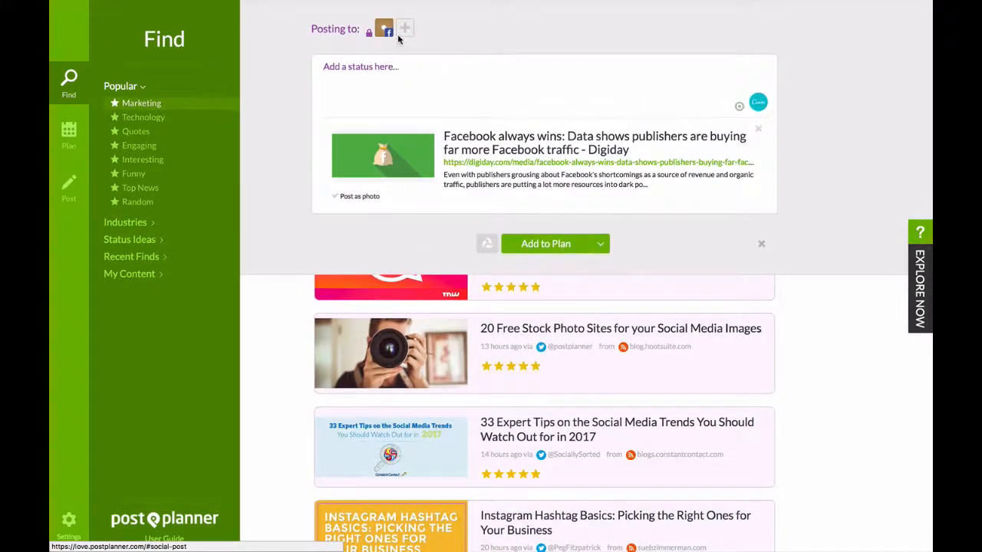
click(385, 29)
click(383, 29)
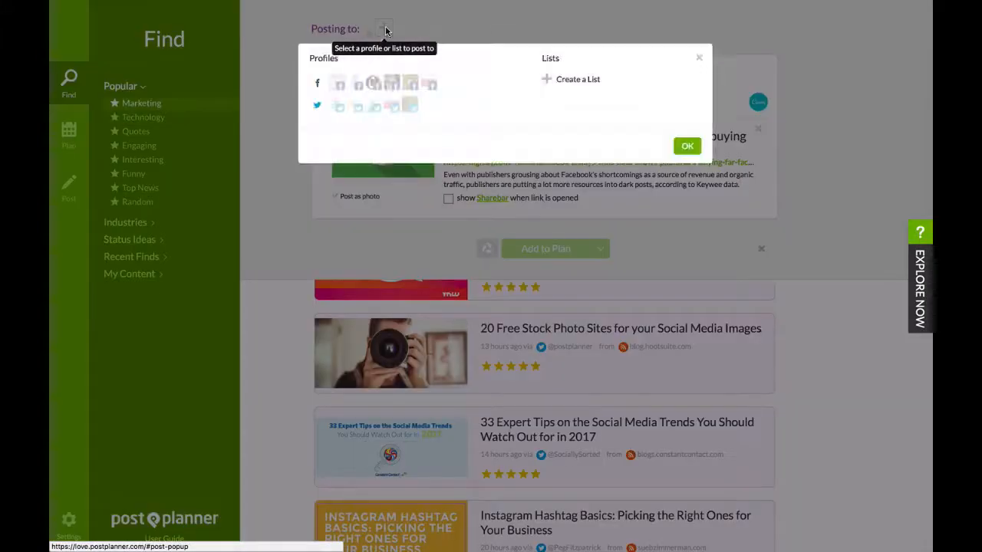
click(391, 82)
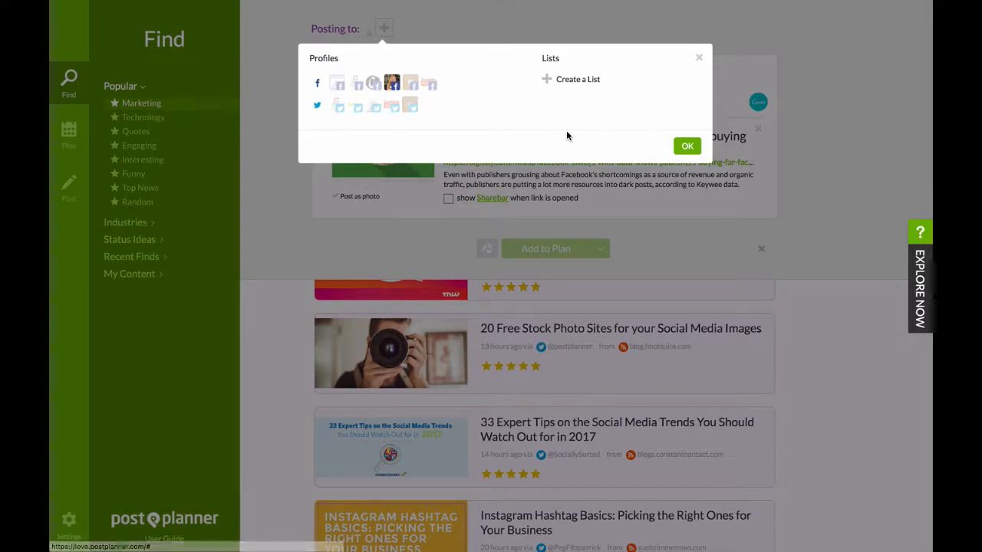
click(688, 147)
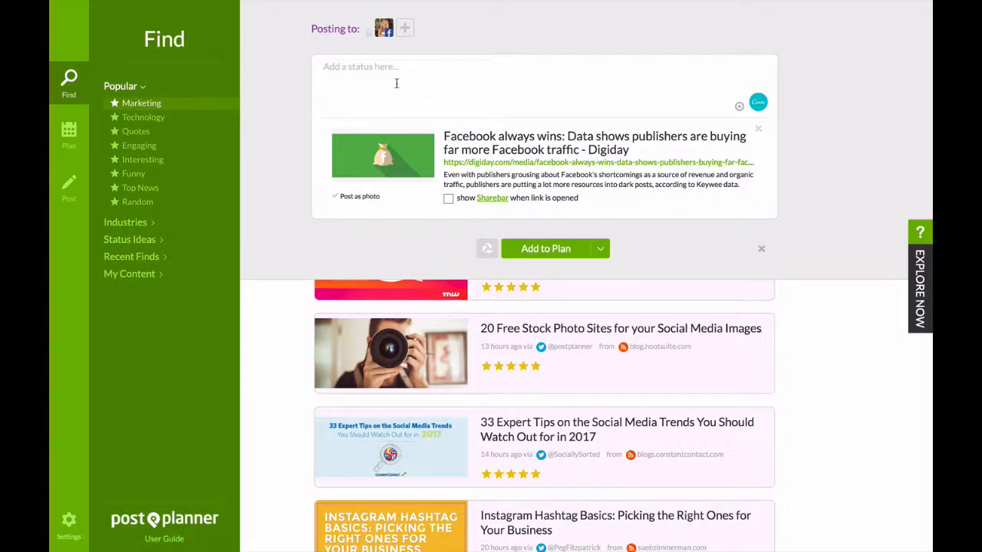
Add the status "Whoa is this fair? What do you think?" to the shared article and discard the post.
text(W)
text(hoa is this fair? What do you think?)
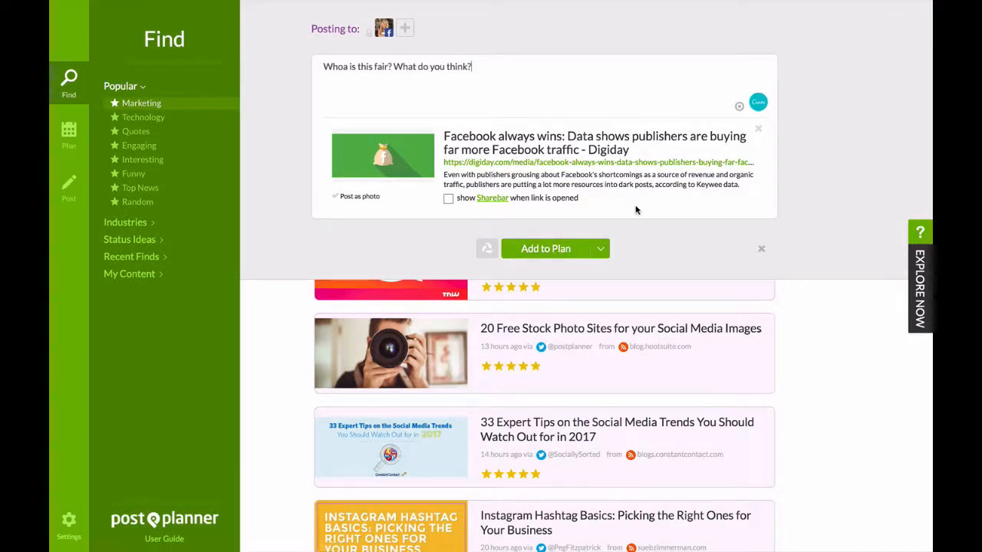
click(761, 247)
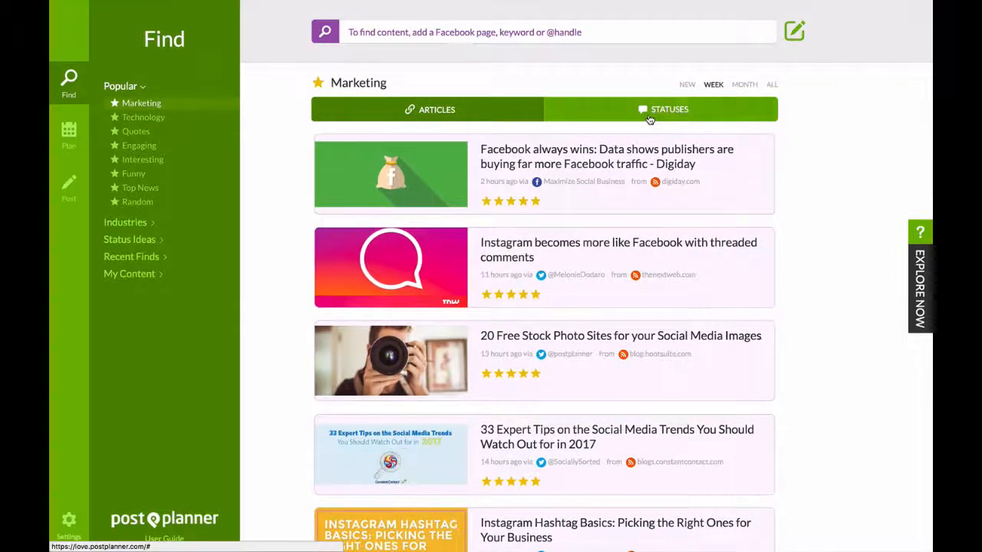
Draft a post from the Marketing status "If you had $100 given to you what would you do with it?" and discard it.
click(649, 119)
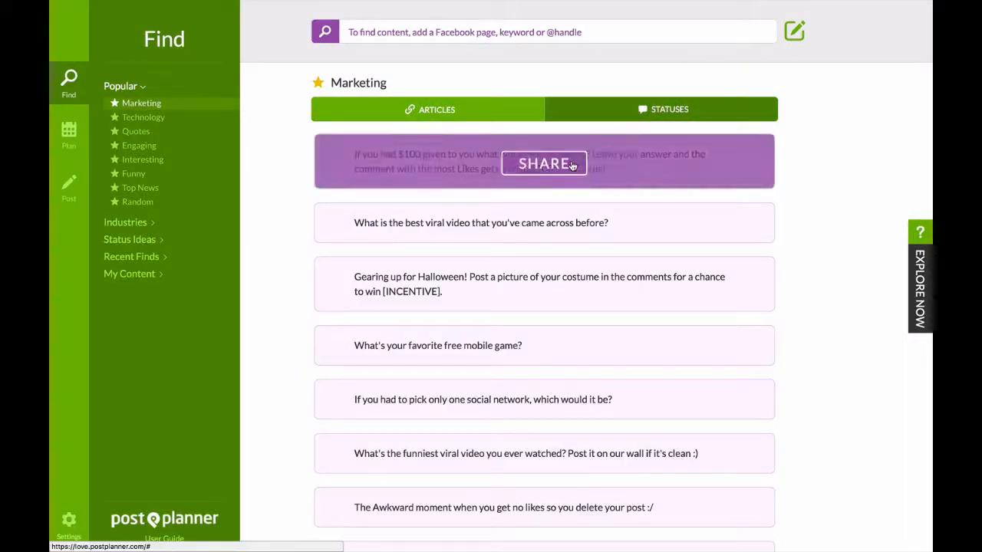
click(572, 164)
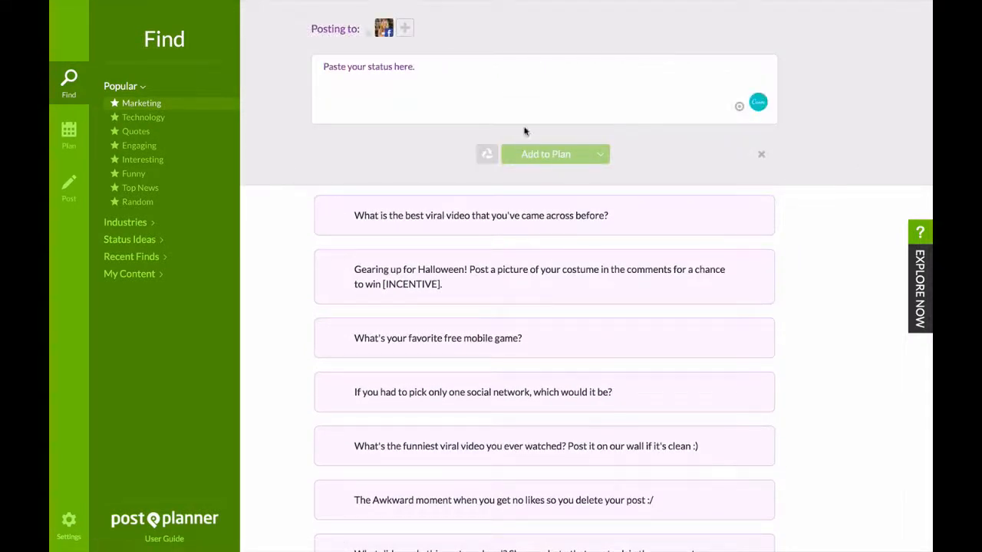
key(ctrl+v)
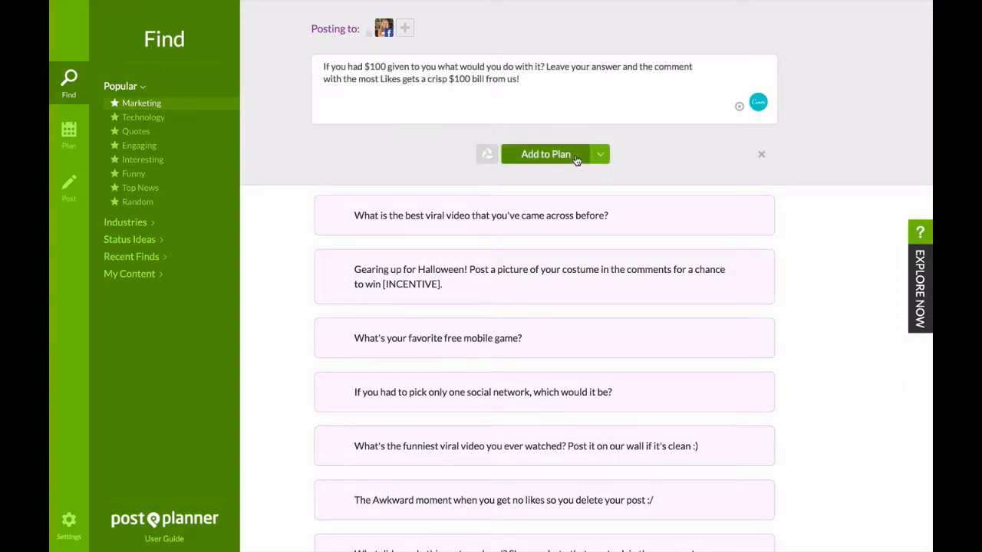
click(759, 154)
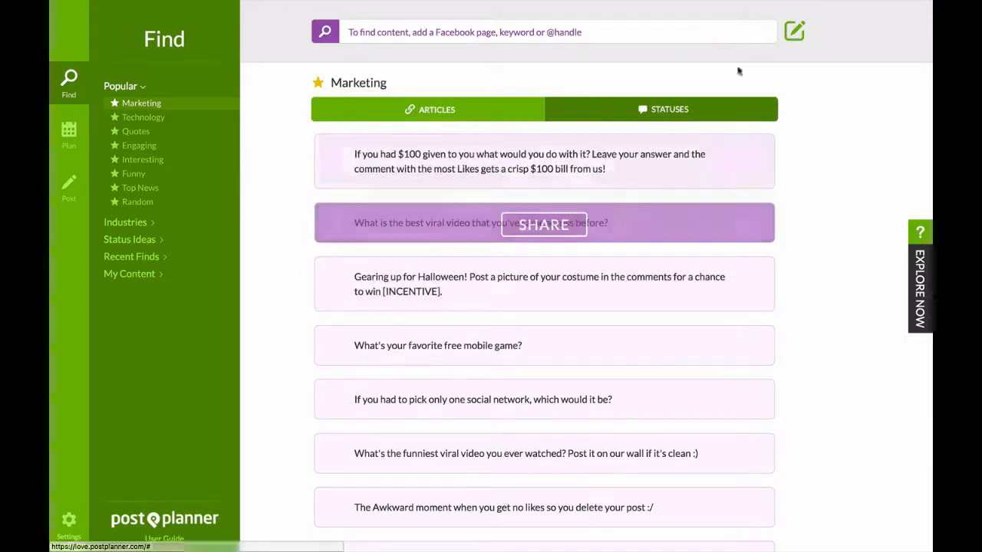
Compose a new status reading "HEY GUYS!" and discard the draft.
click(796, 32)
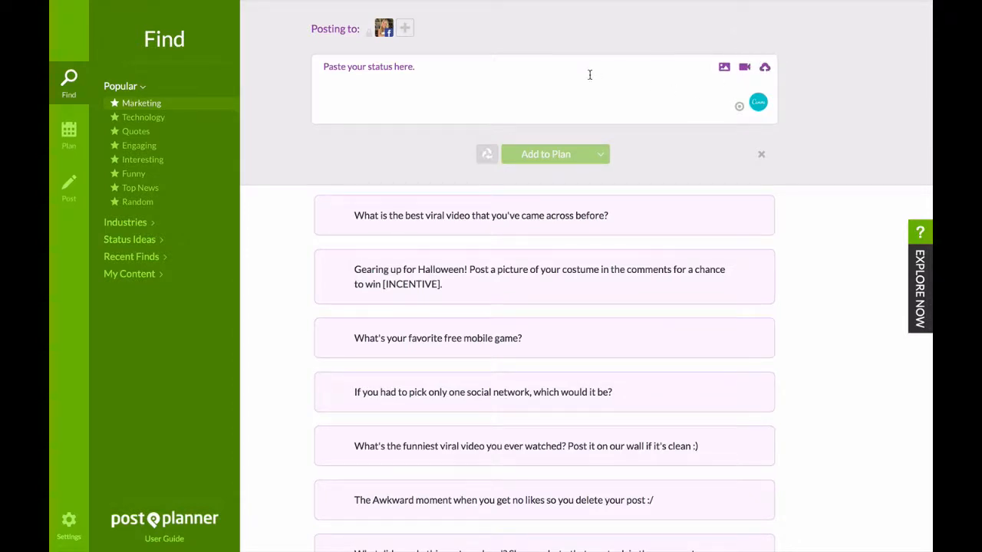
text(HEY GUYS!)
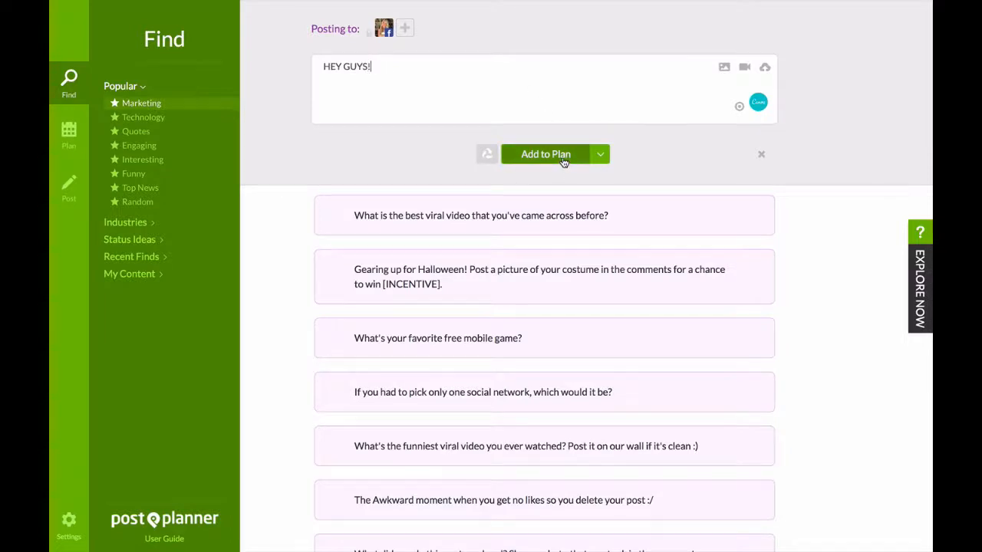
click(763, 157)
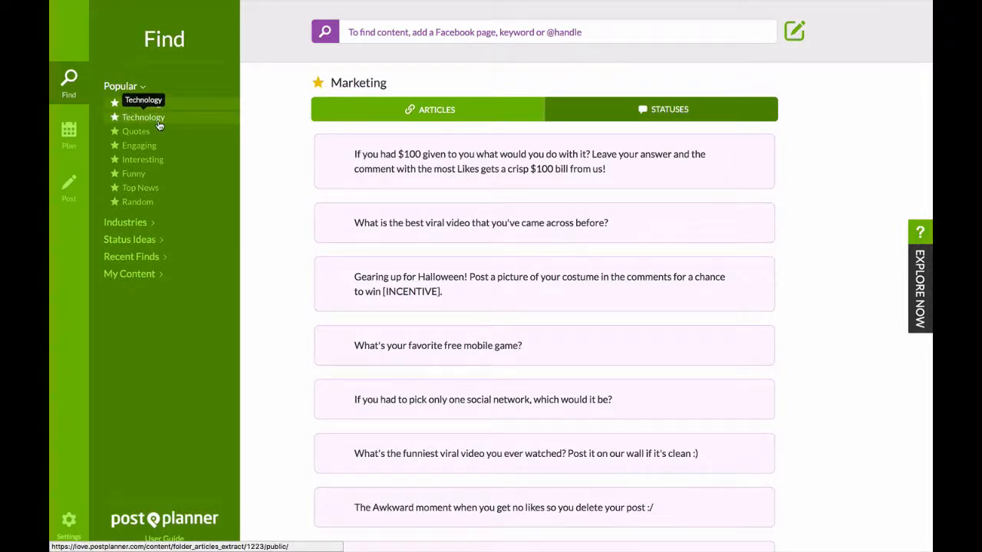
Browse the photos in the popular Quotes category for shareable quote images.
click(135, 131)
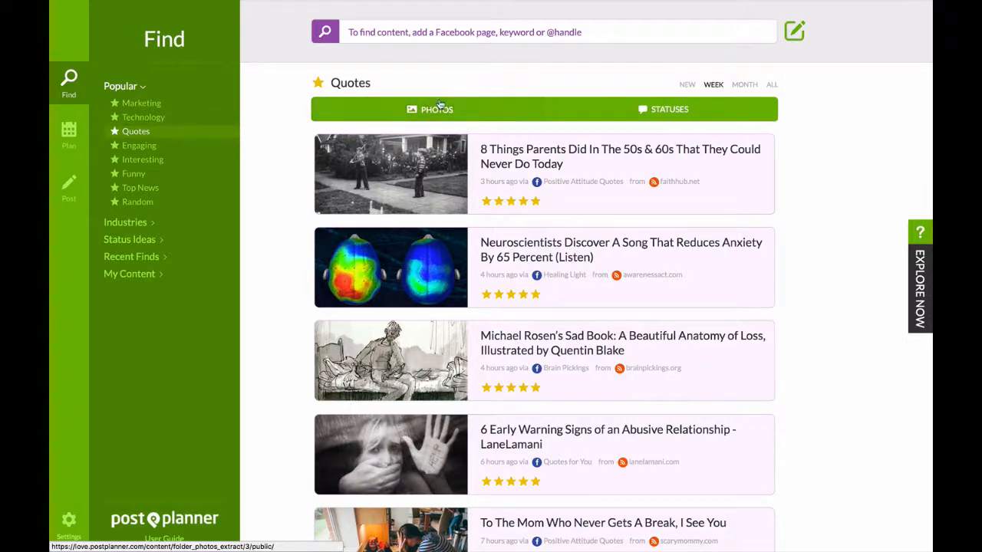
click(529, 108)
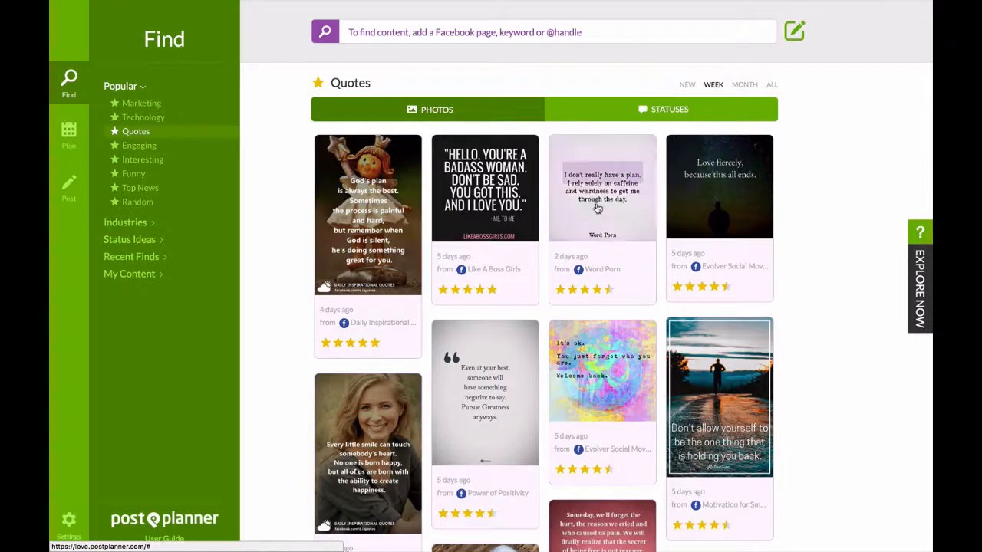
scroll(642, 269, down, 3)
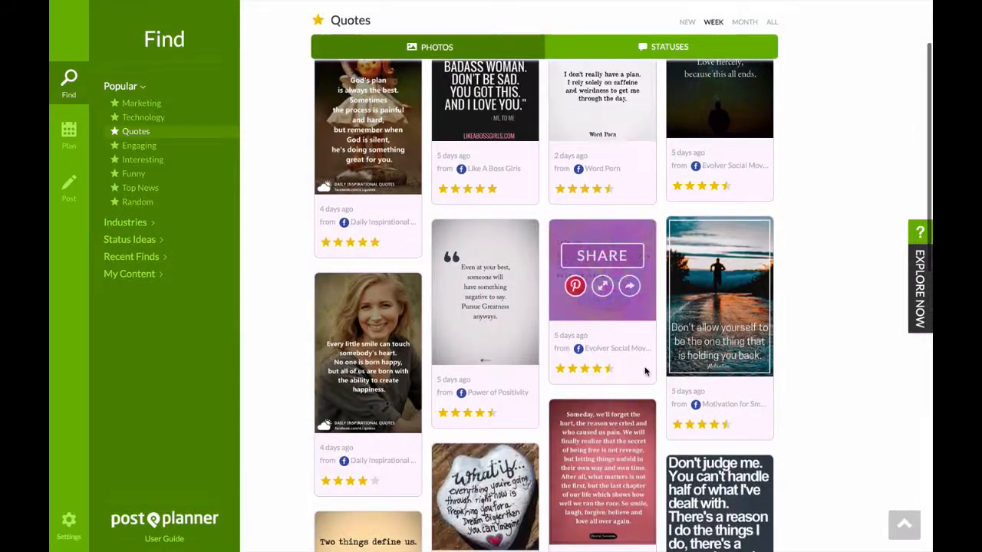
scroll(628, 368, down, 1)
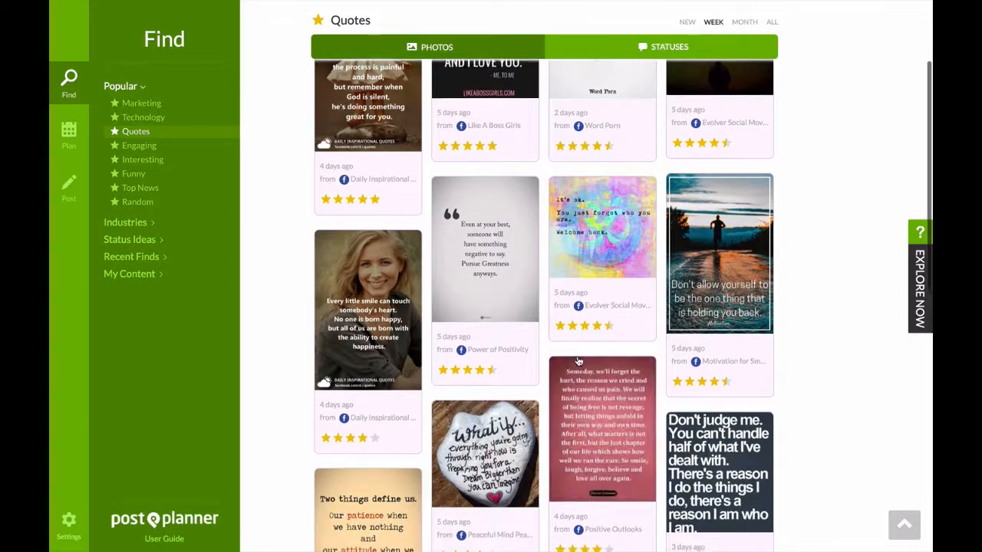
scroll(578, 360, down, 15)
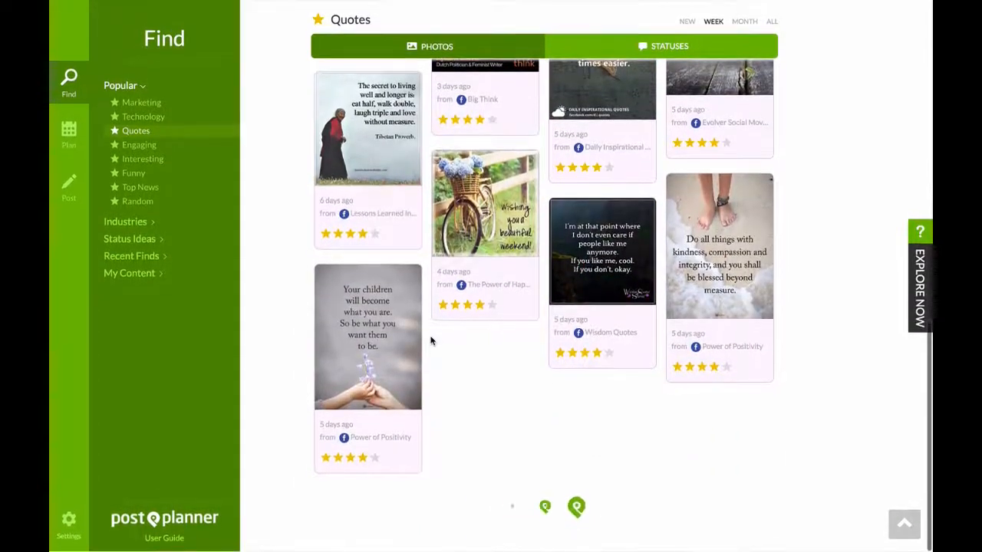
Look through the popular Engaging category, the Interesting category's statuses, and the Funny category's content.
click(169, 150)
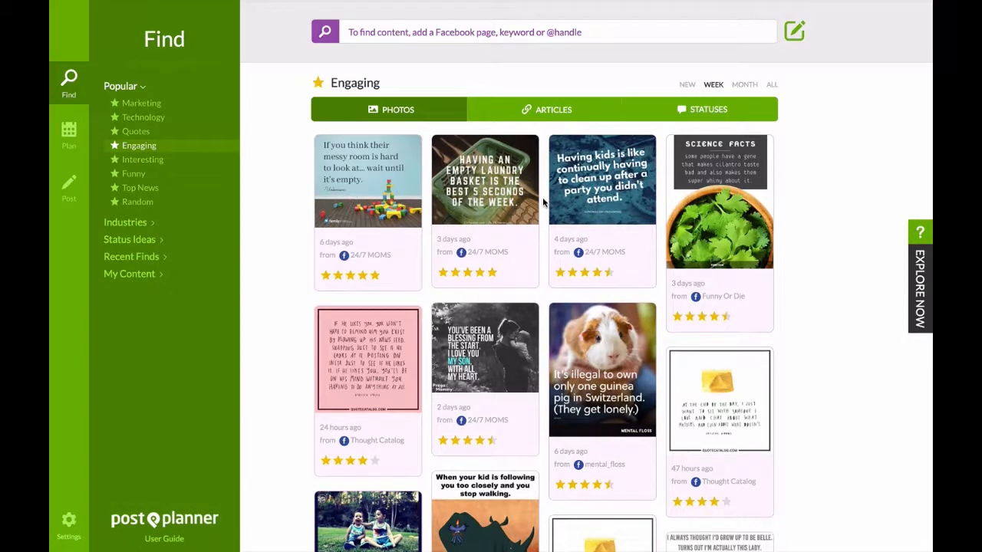
click(154, 161)
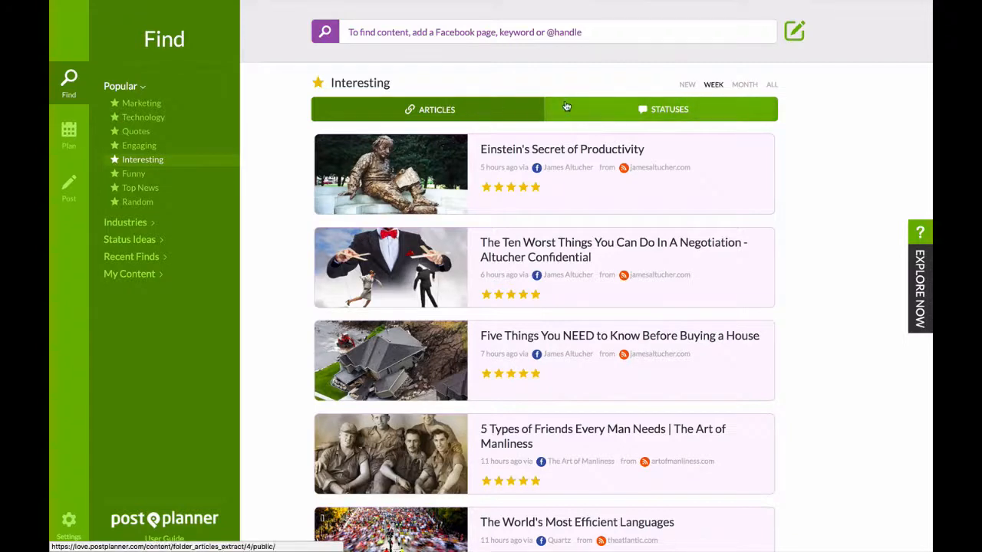
click(599, 120)
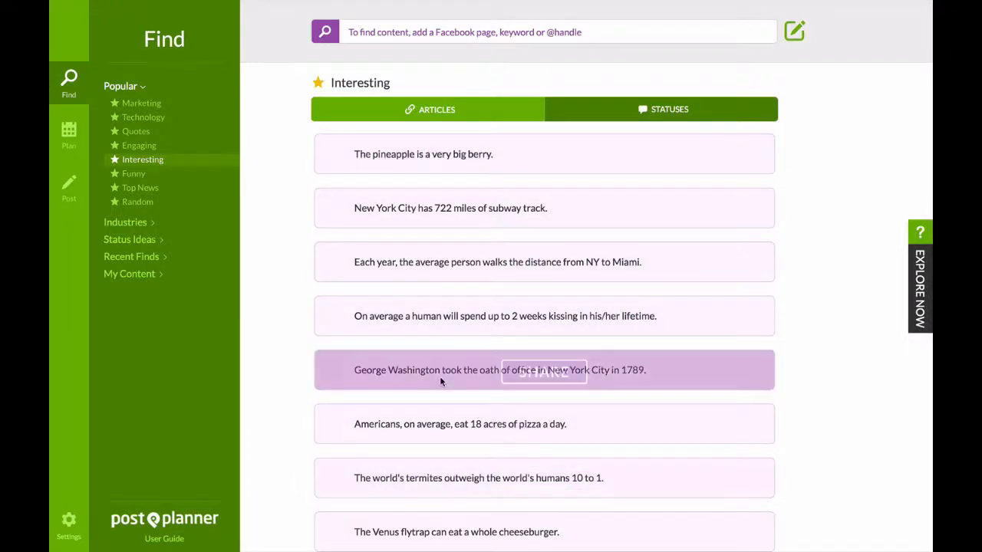
click(166, 178)
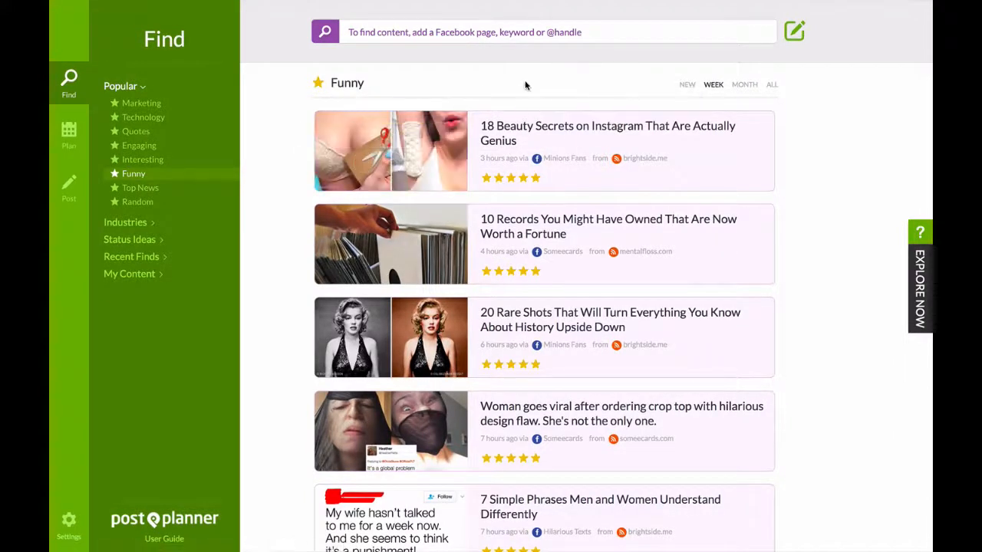
click(138, 177)
click(136, 175)
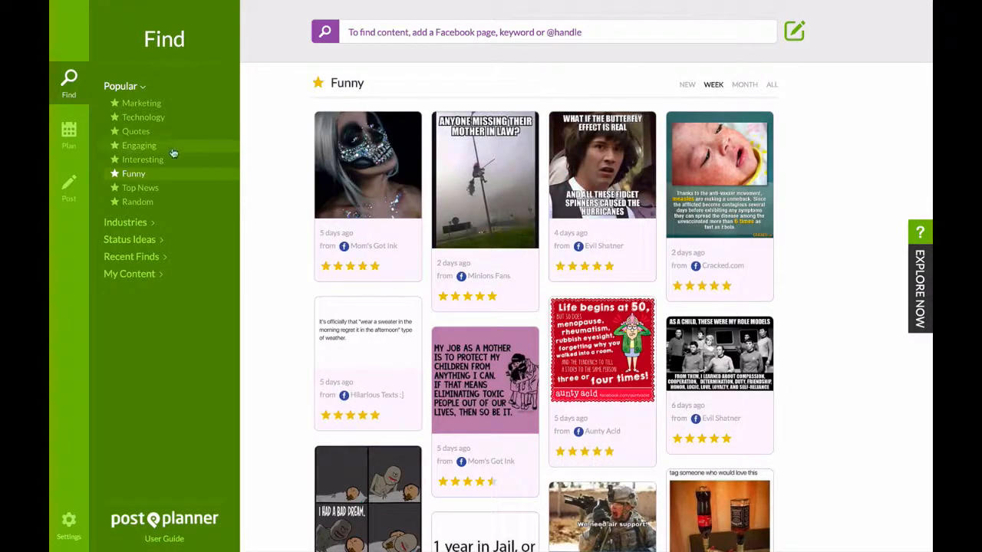
View the Top News articles and compare the articles, statuses and photos in the Random category.
click(153, 189)
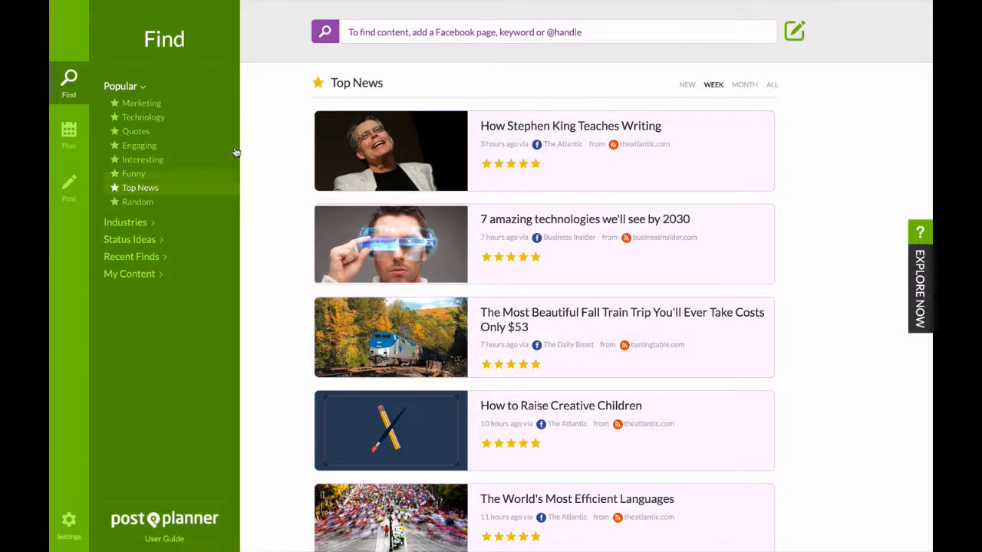
mouse_move(537, 140)
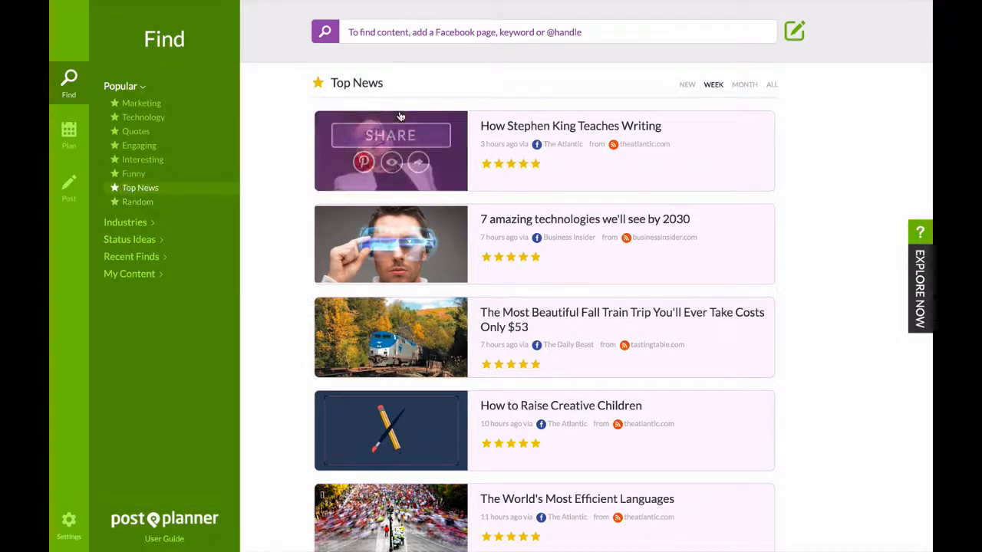
click(136, 204)
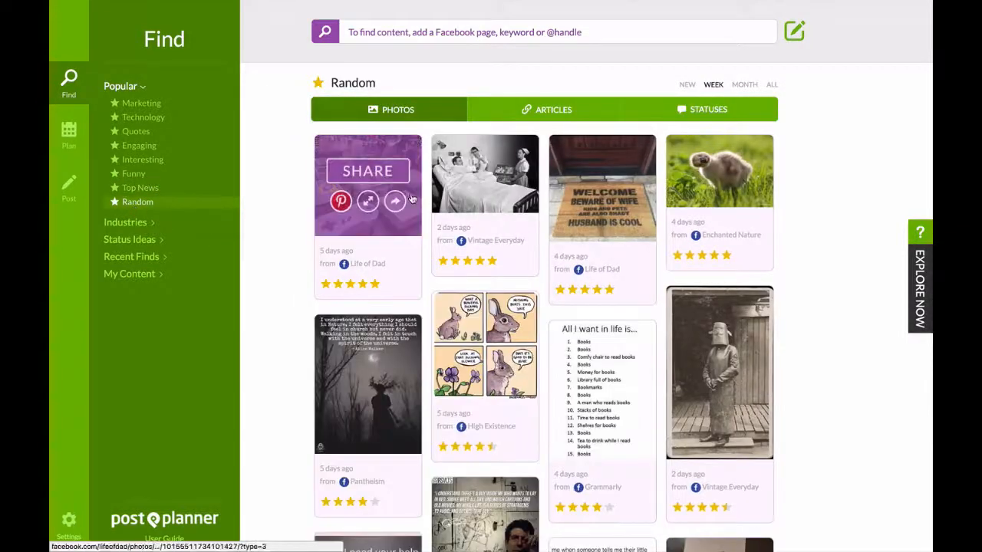
click(565, 112)
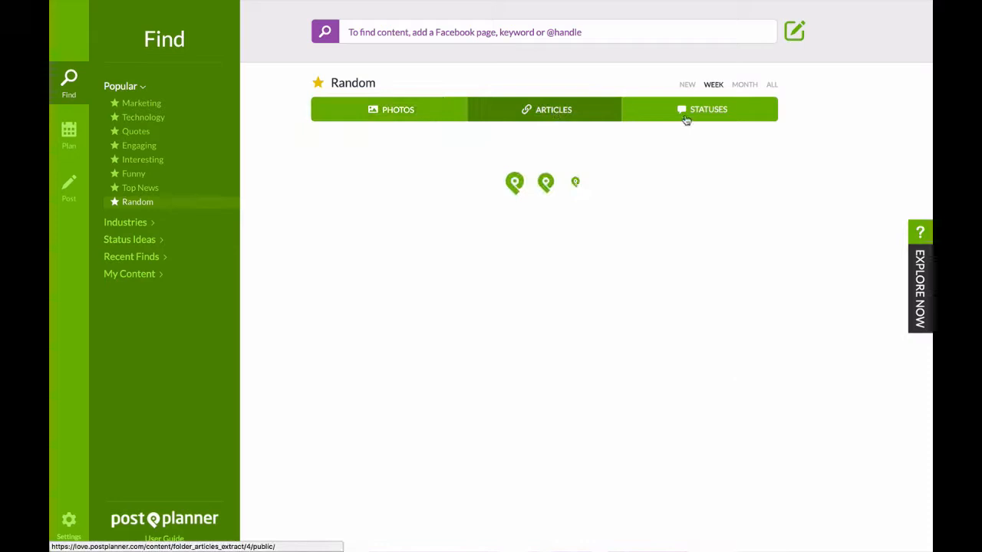
click(690, 120)
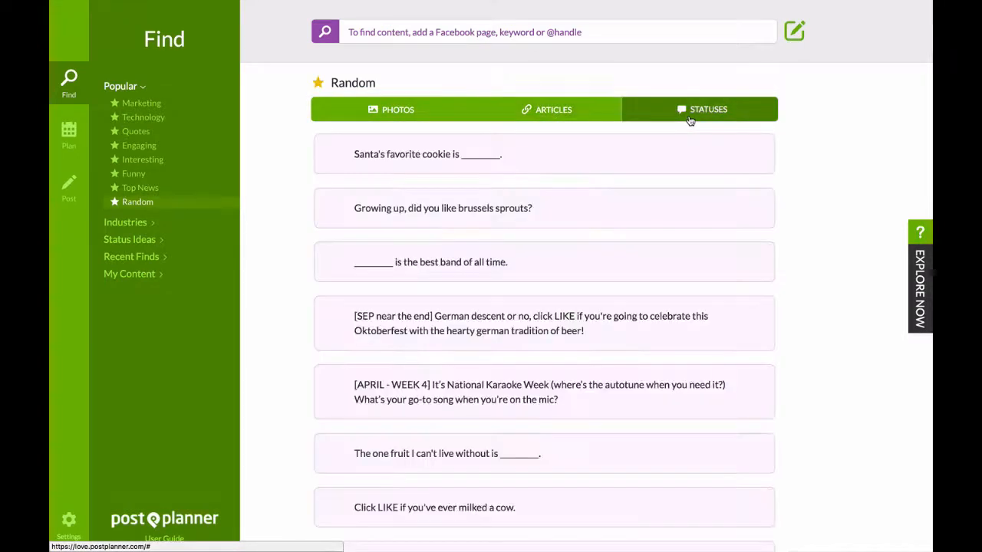
click(427, 115)
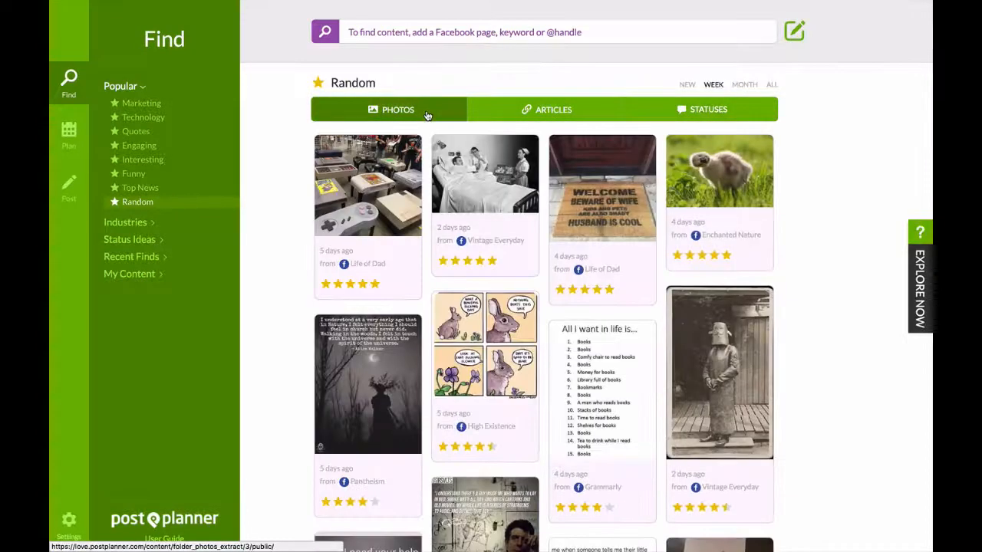
Check the Arts & Humanities and Small Businesses industry content, revisit the popular Marketing articles, and return to the industry categories.
click(131, 222)
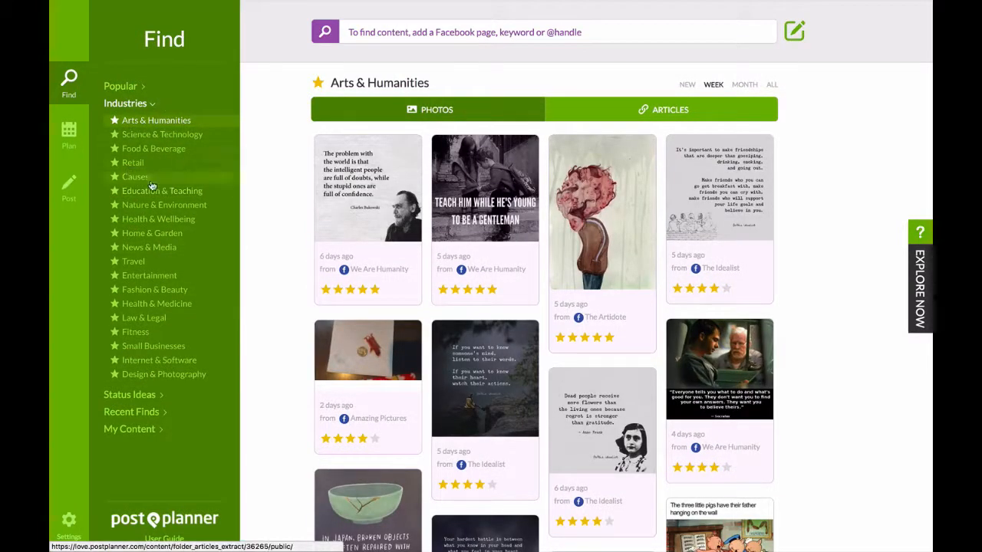
click(147, 348)
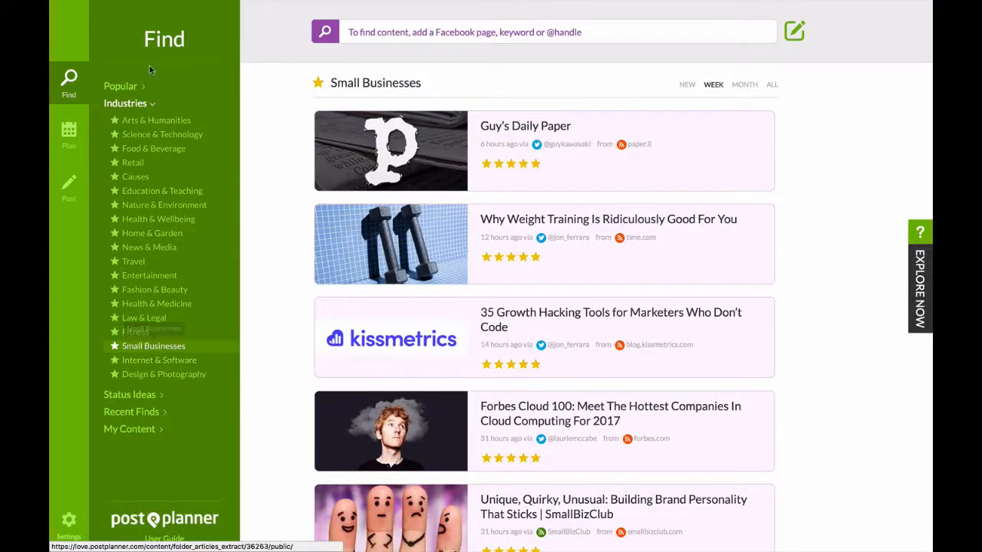
click(123, 86)
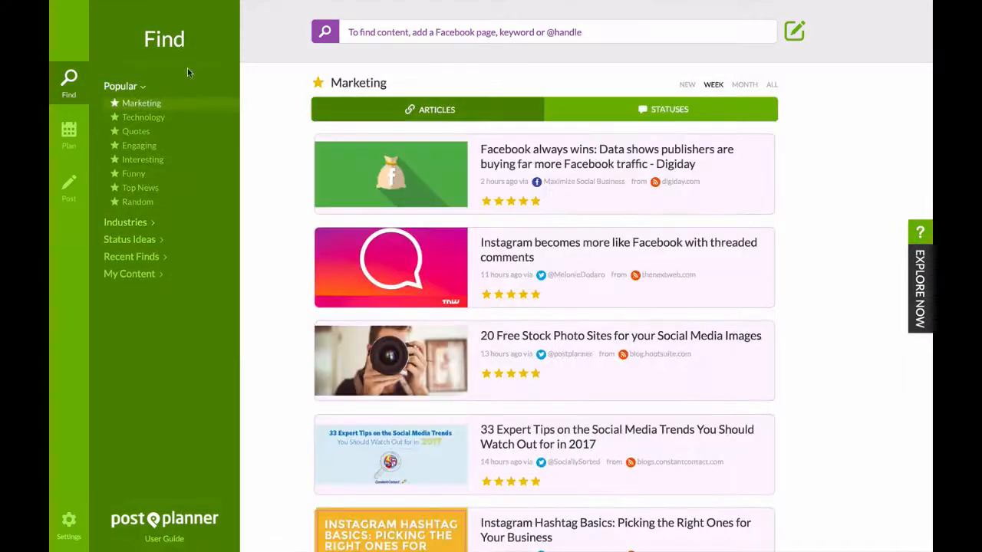
click(125, 221)
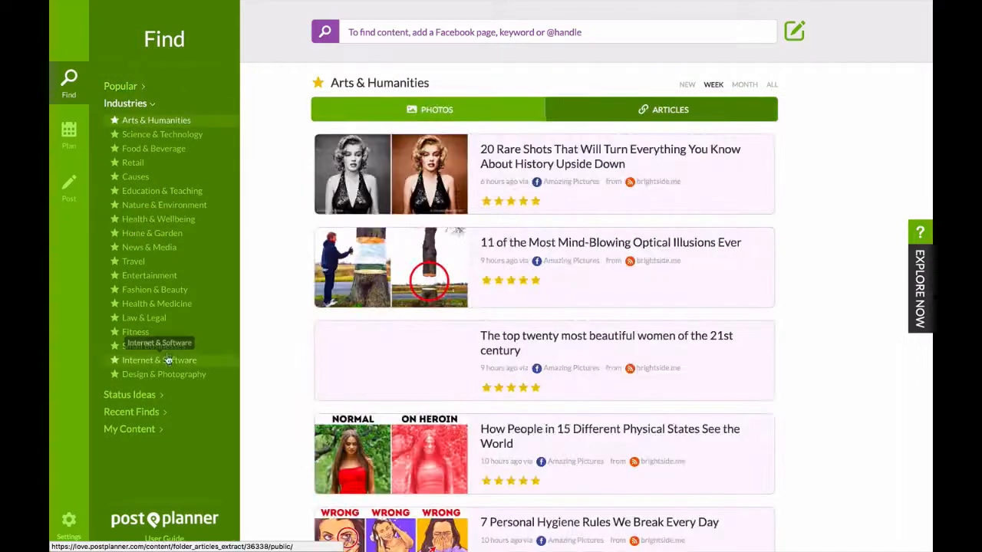
Review the Health & Wellbeing, Home & Garden, Entertainment and Fashion & Beauty industry content, including Entertainment photos and Fashion & Beauty articles.
click(174, 222)
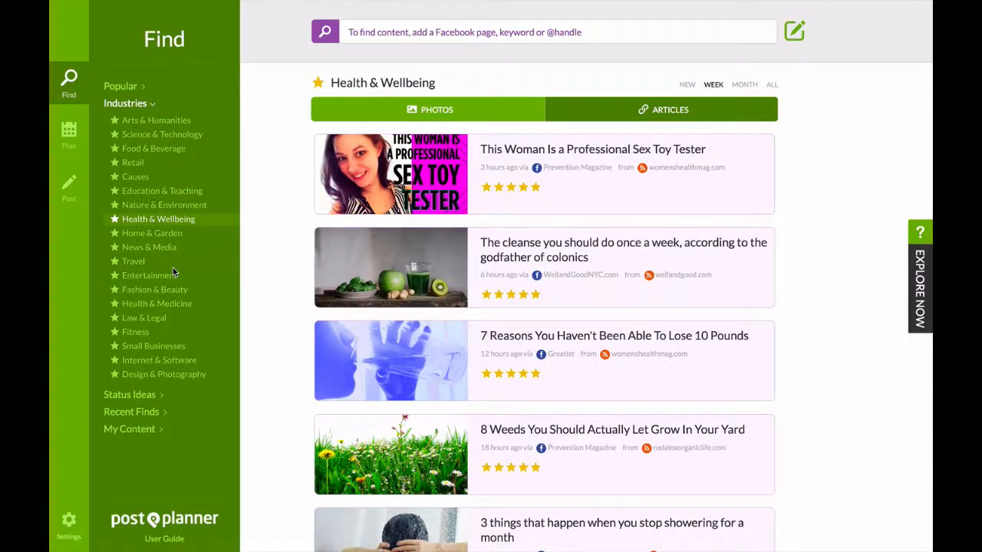
click(165, 234)
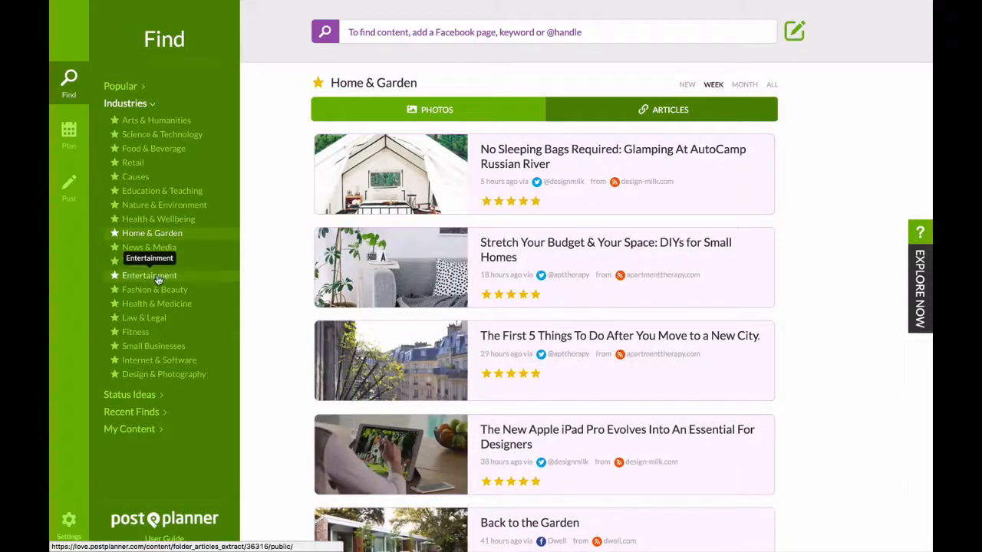
click(157, 277)
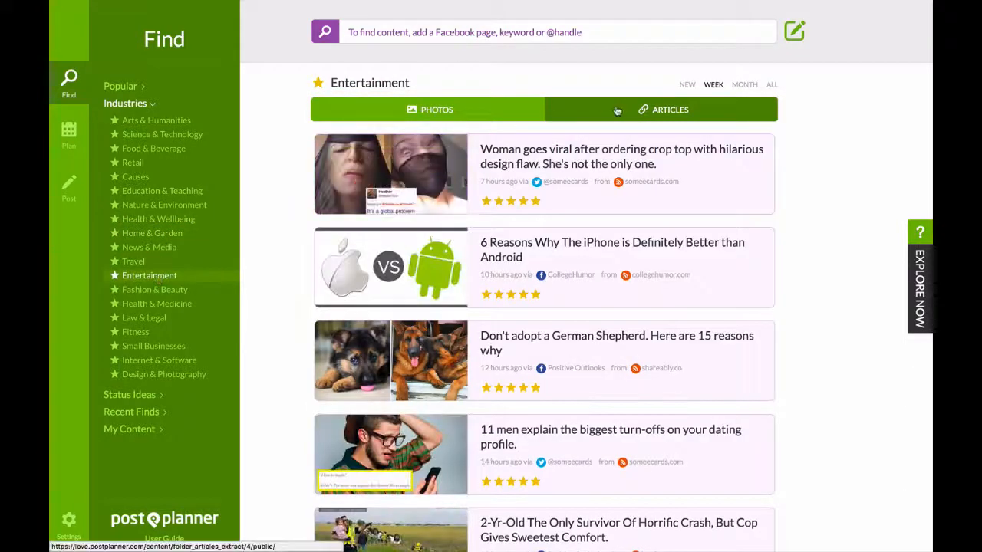
click(534, 111)
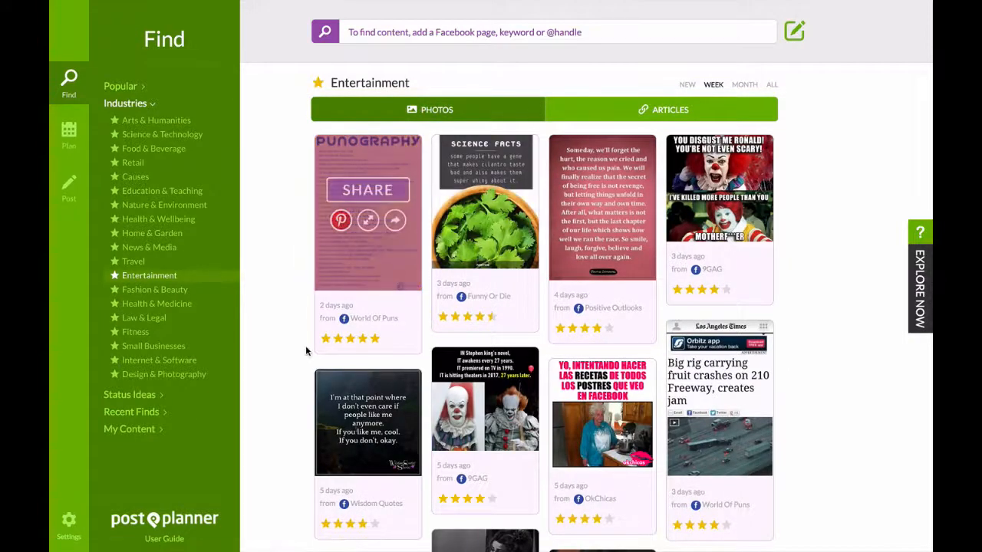
click(163, 292)
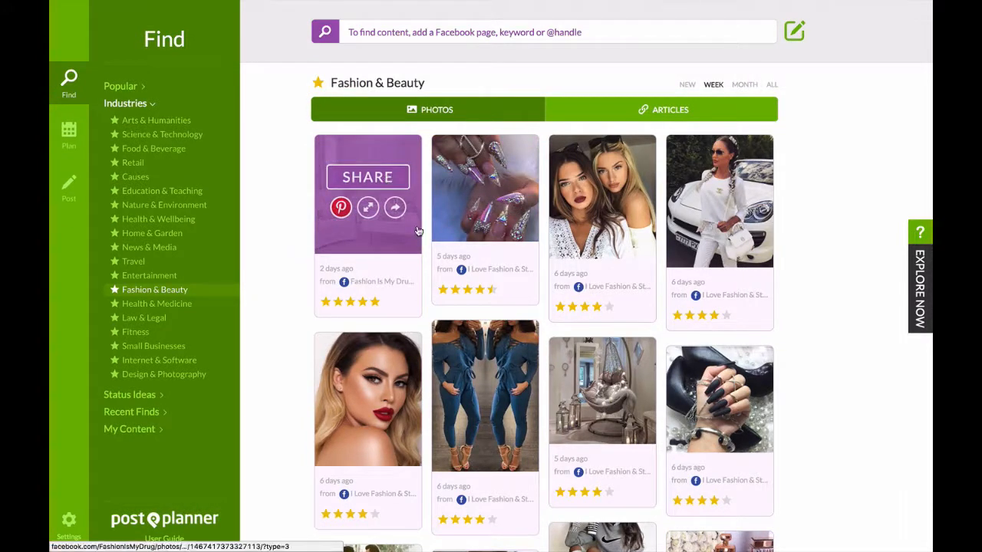
click(674, 115)
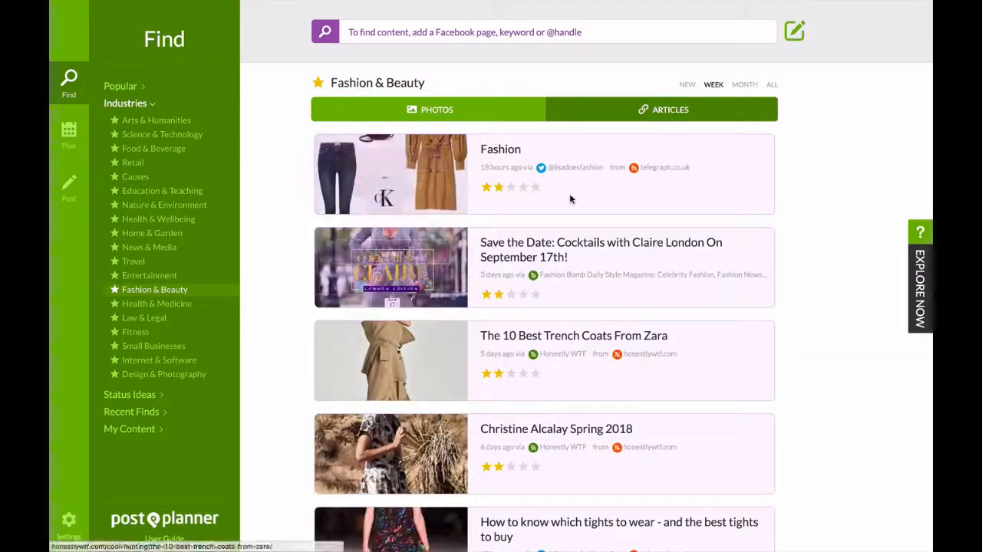
Look through the status ideas for Ask for Likes/Comments, Fill-In-The-Blank and Contests, reading down the contest statuses.
click(143, 396)
click(190, 148)
click(165, 163)
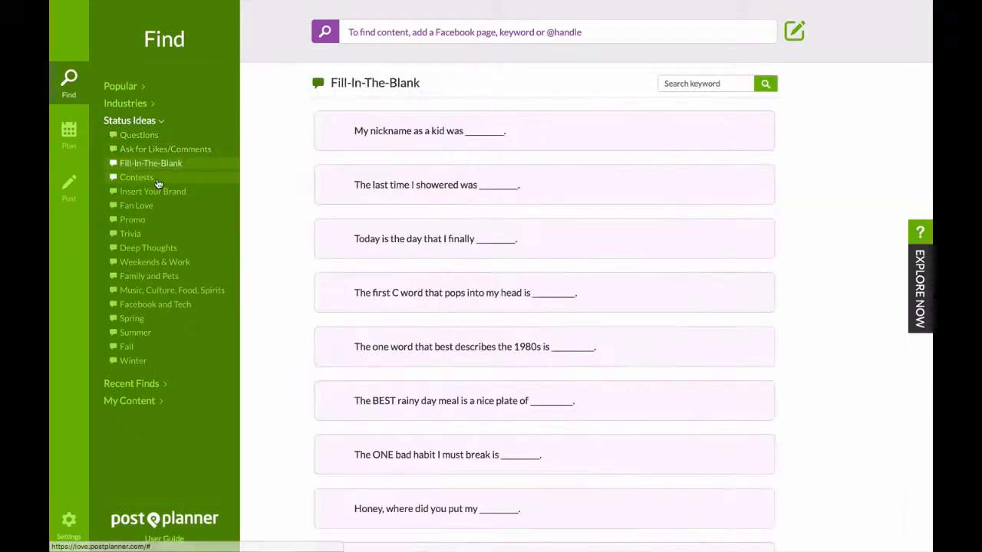
click(138, 178)
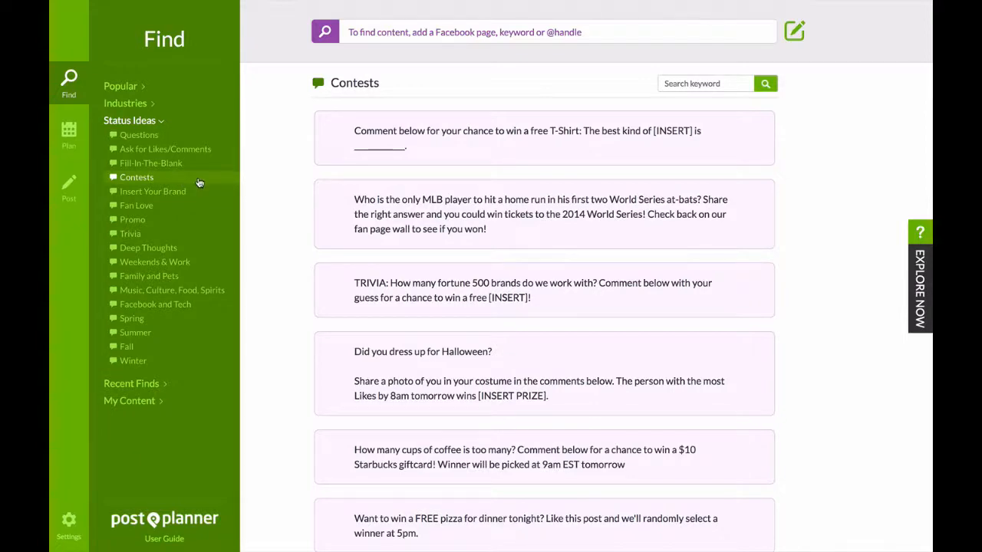
scroll(550, 343, down, 3)
scroll(550, 346, down, 20)
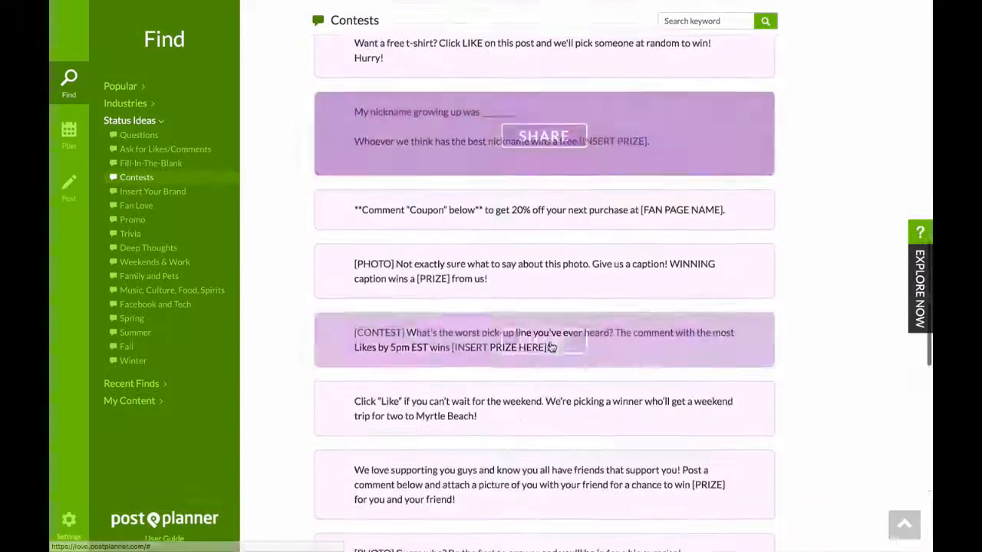
scroll(550, 346, down, 20)
scroll(550, 346, down, 20)
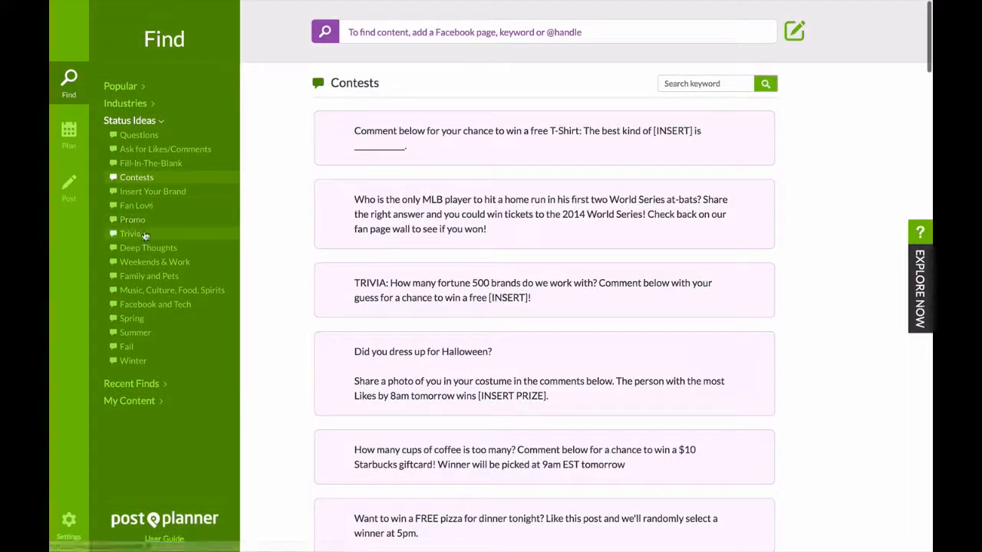
click(157, 390)
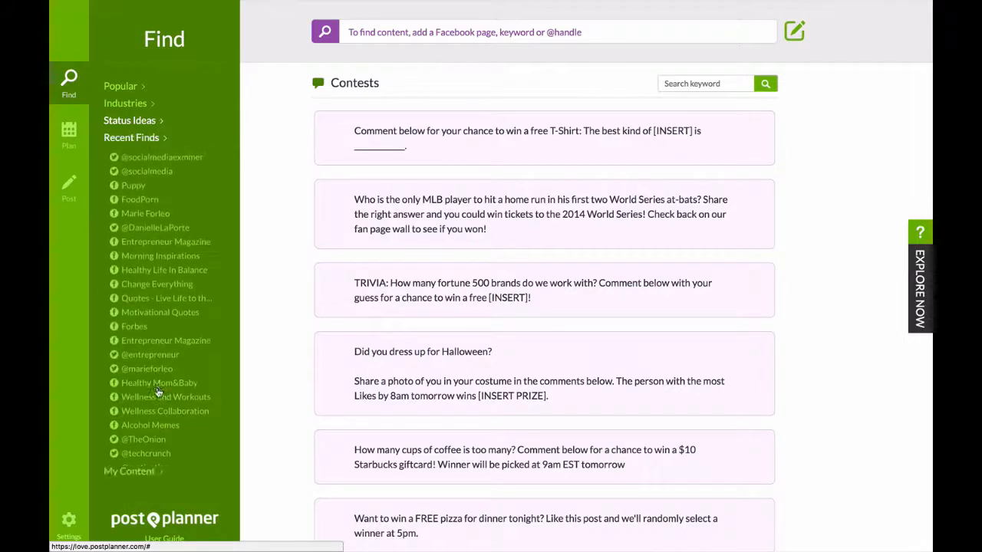
click(197, 158)
scroll(184, 246, down, 2)
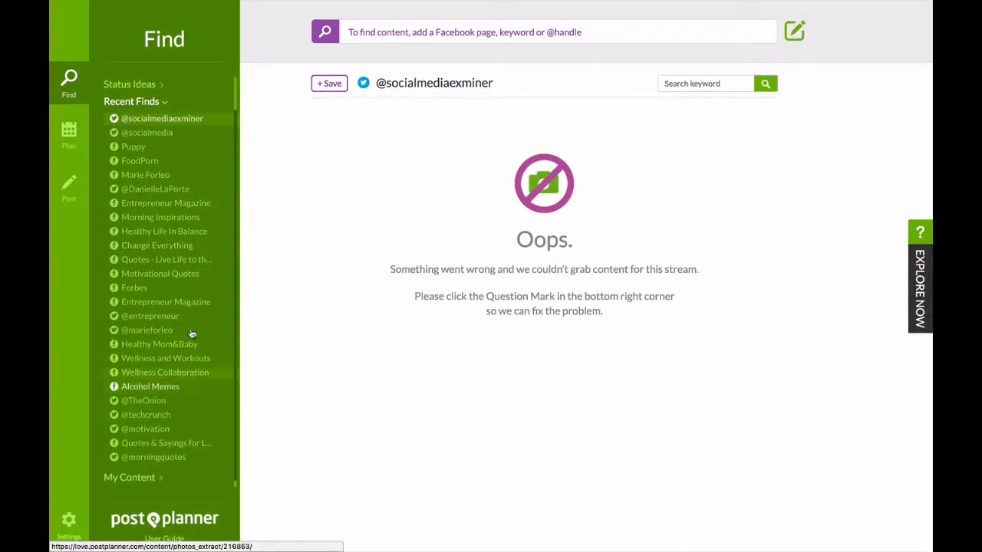
click(166, 190)
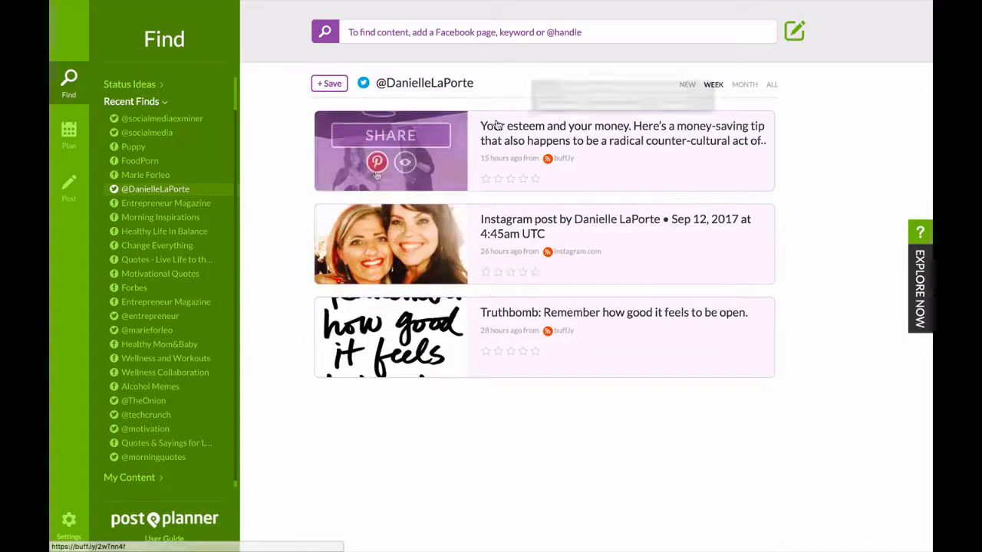
click(142, 331)
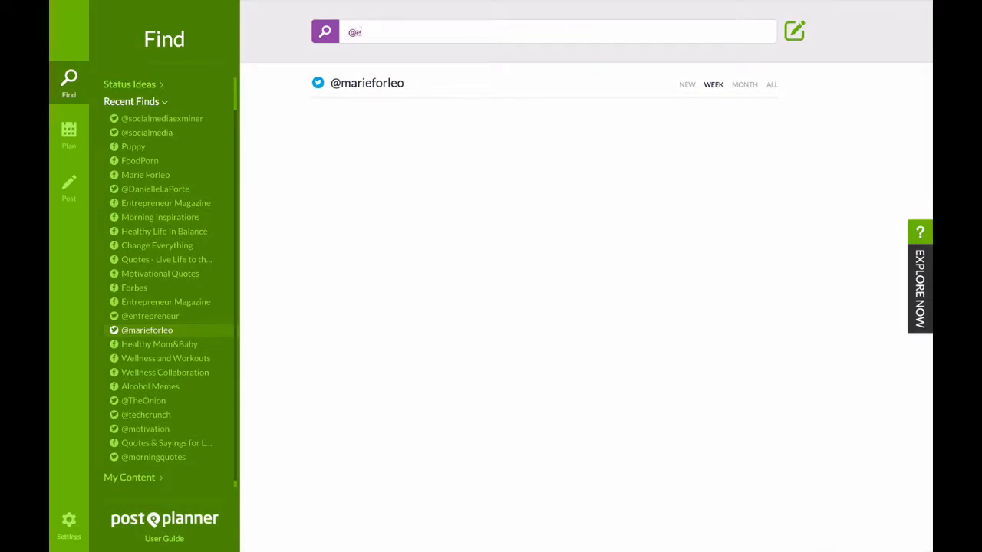
text(ntrepreneur)
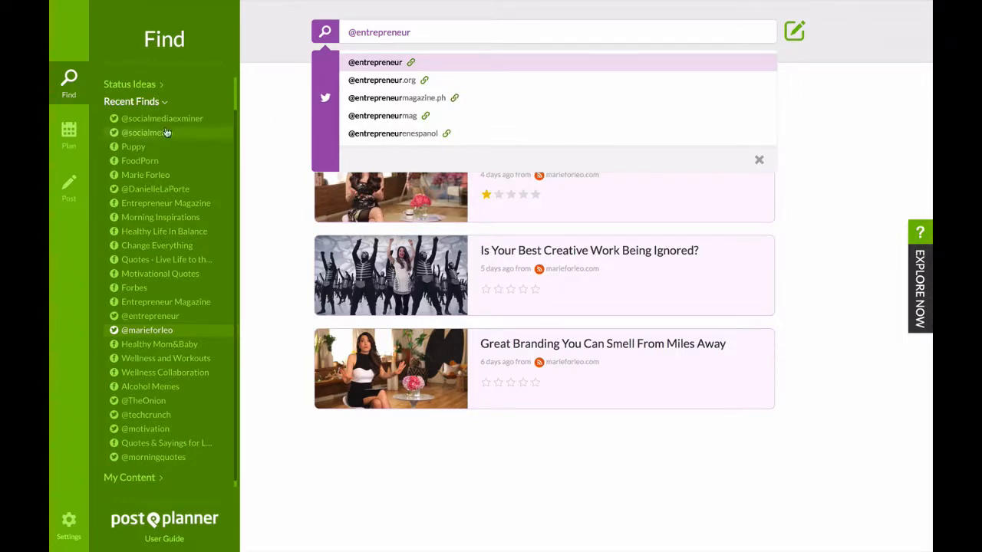
Check the Tweets folder in My Content, revisit the contest status ideas, and return to the Arts & Humanities industry content.
click(154, 103)
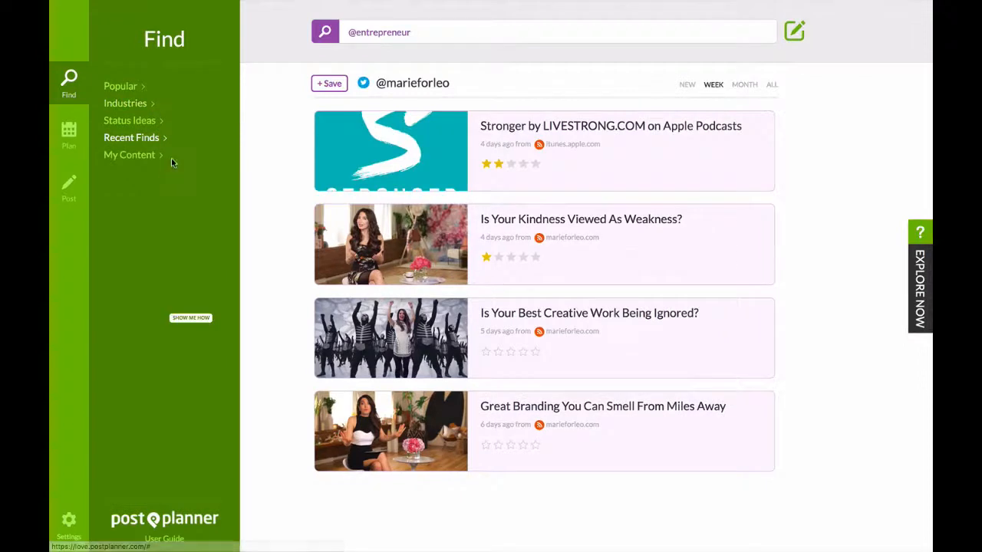
click(143, 157)
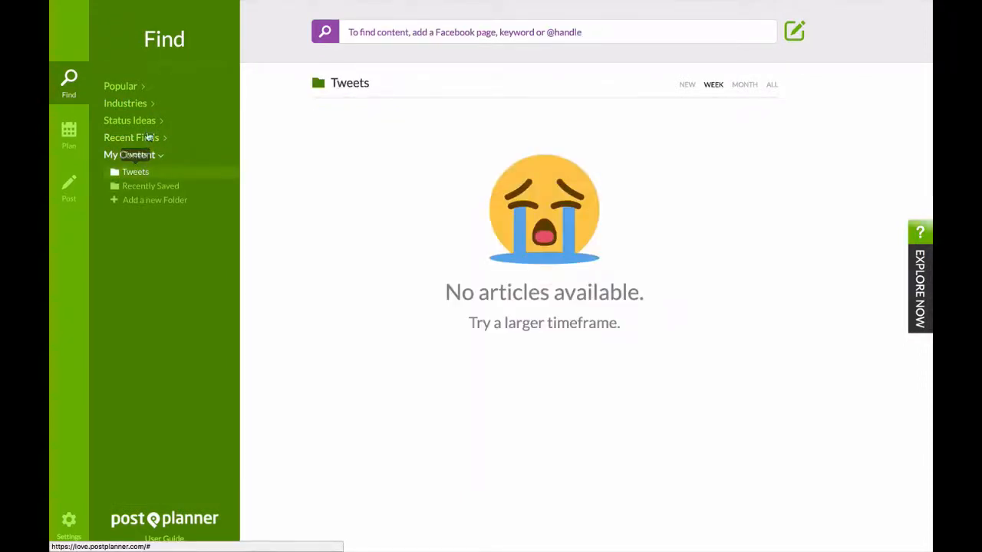
click(146, 138)
click(141, 117)
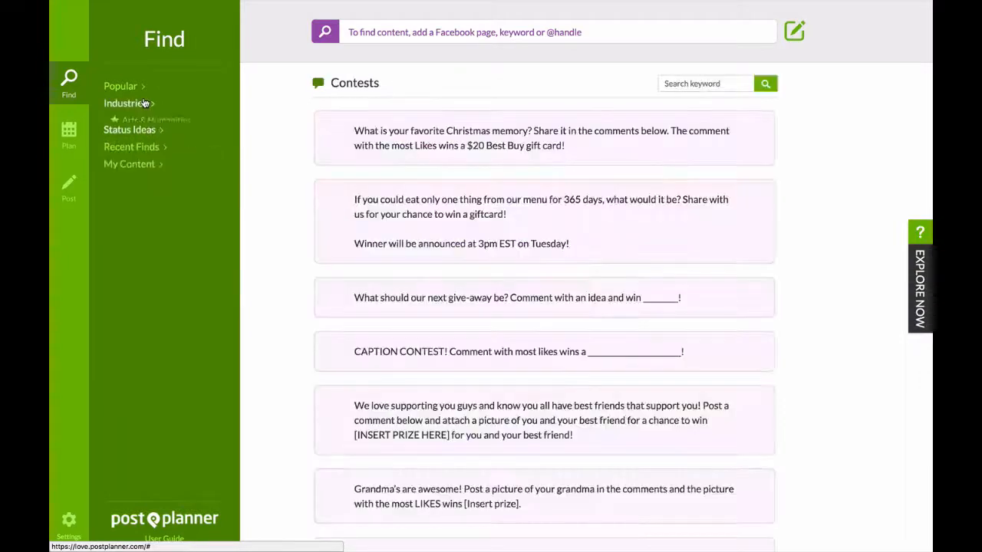
click(145, 104)
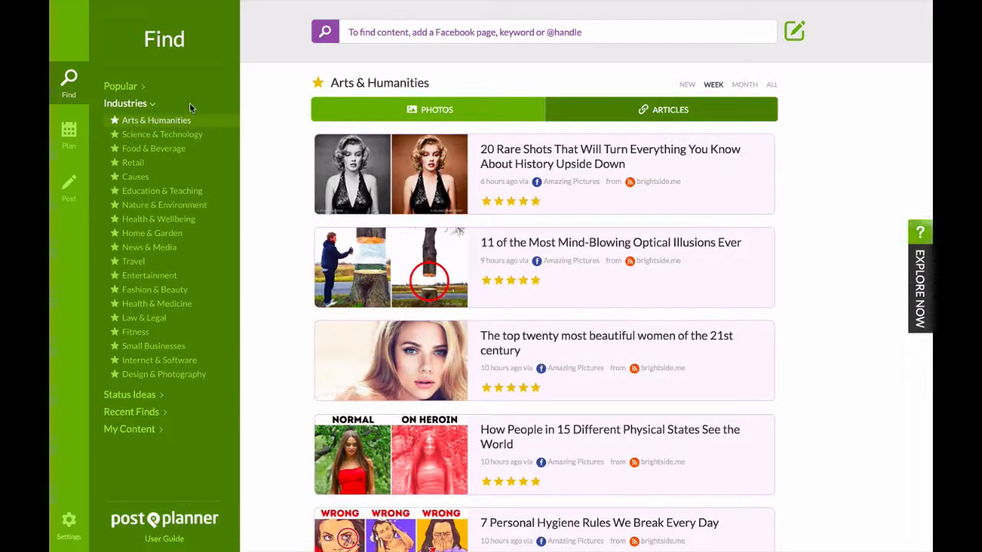
Check the Default Plan's posting times and read through the planned posts down to Wednesday September 27th.
click(69, 132)
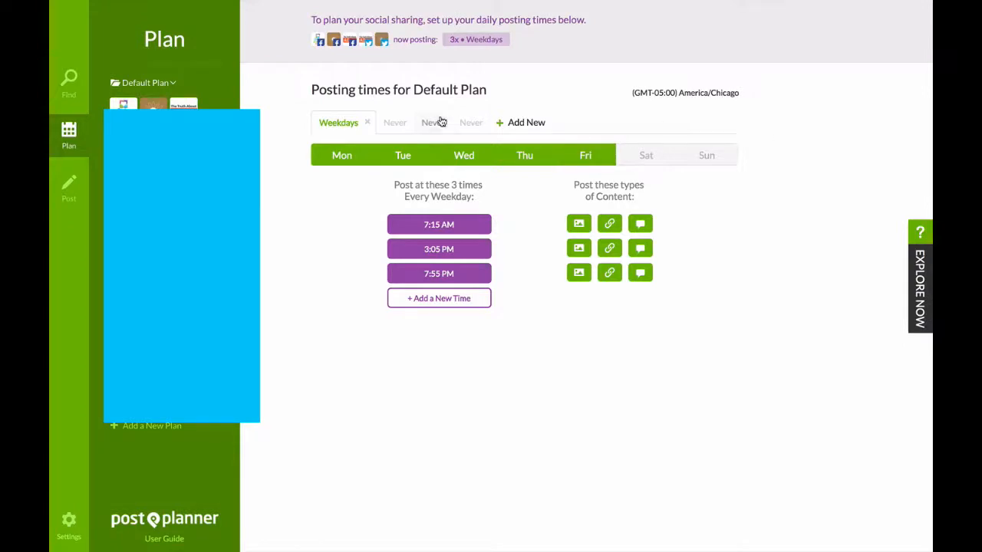
click(68, 188)
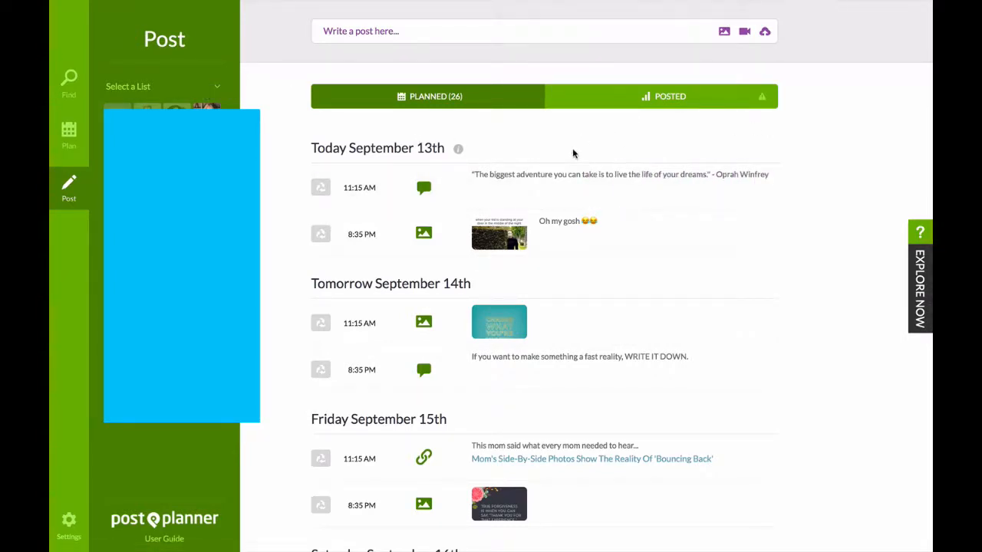
scroll(587, 267, down, 1)
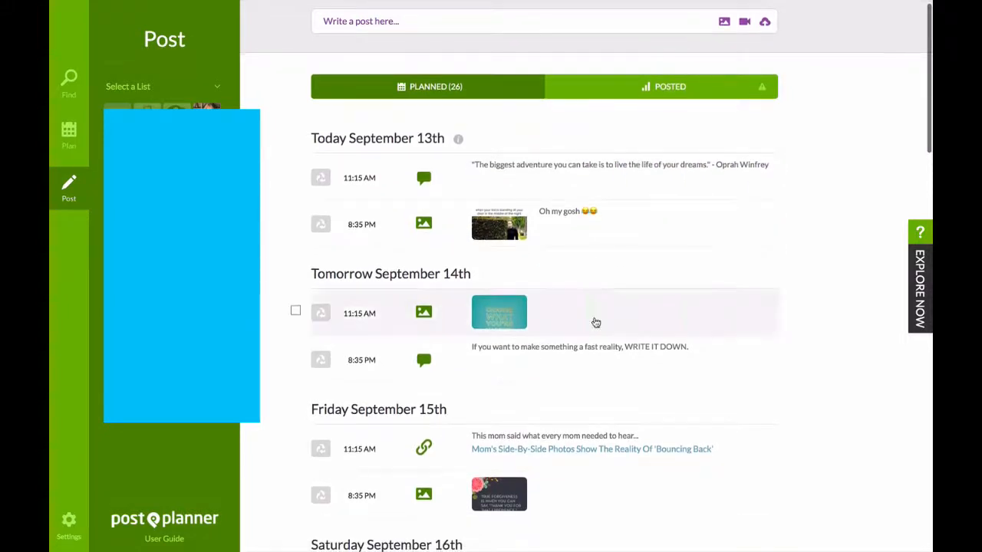
scroll(594, 313, down, 3)
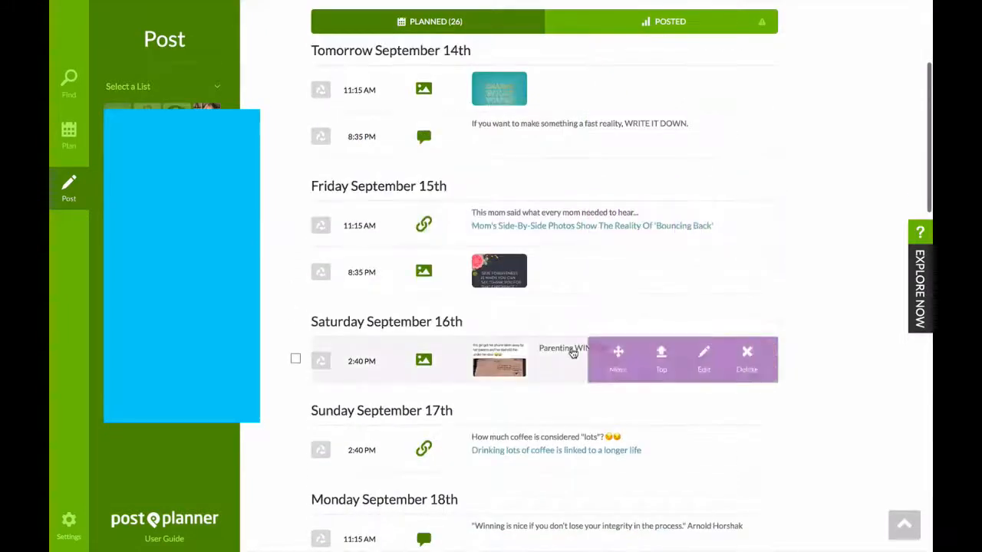
scroll(591, 392, down, 1)
scroll(591, 394, down, 5)
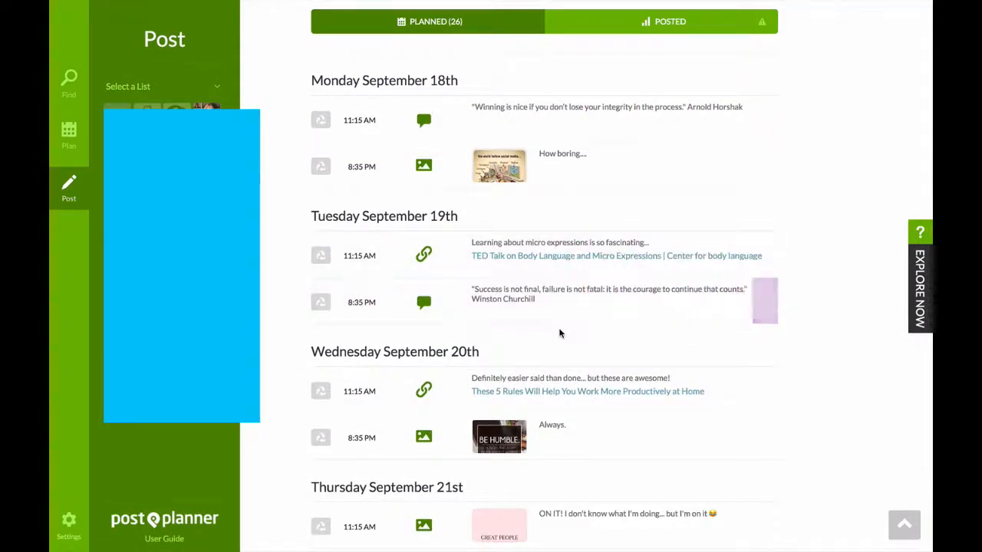
scroll(559, 390, down, 1)
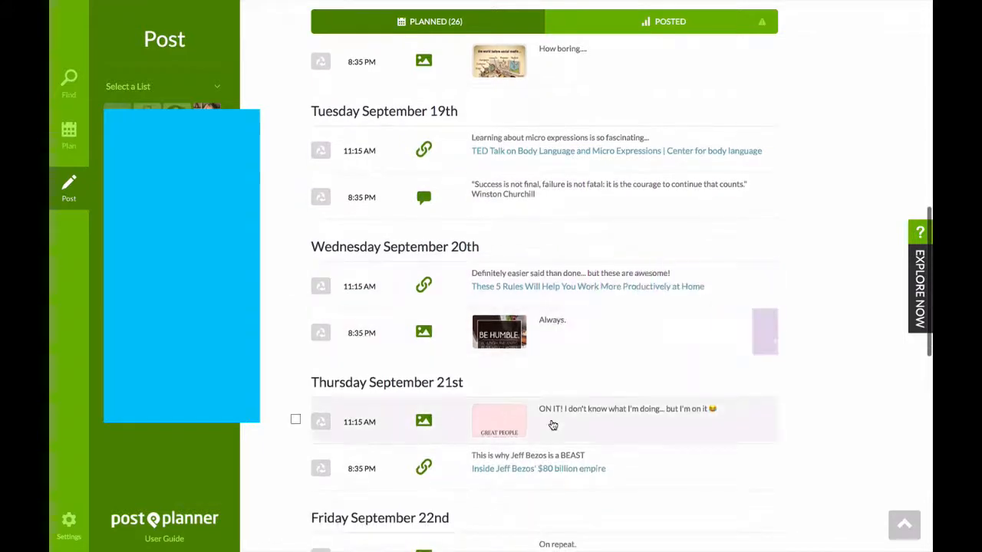
scroll(567, 430, down, 4)
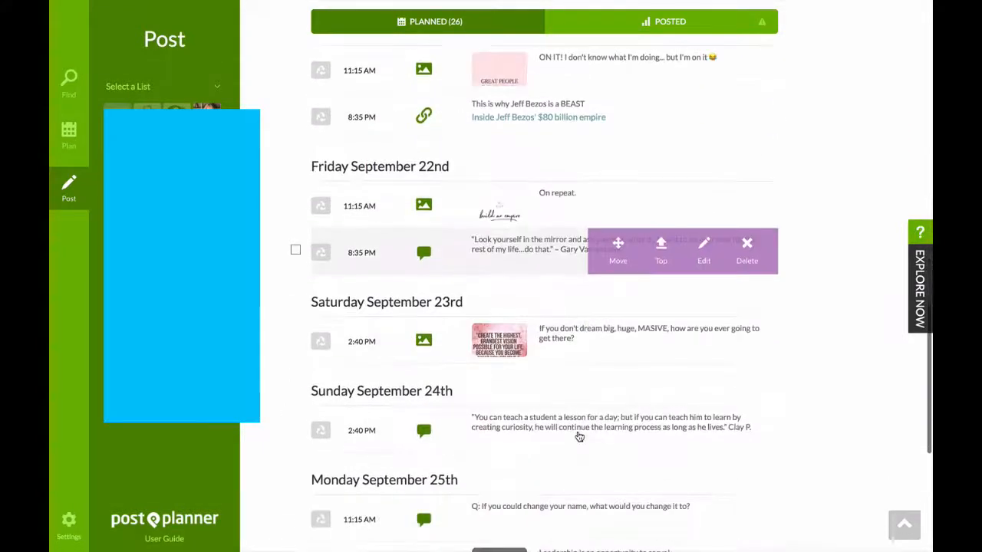
scroll(579, 436, down, 1)
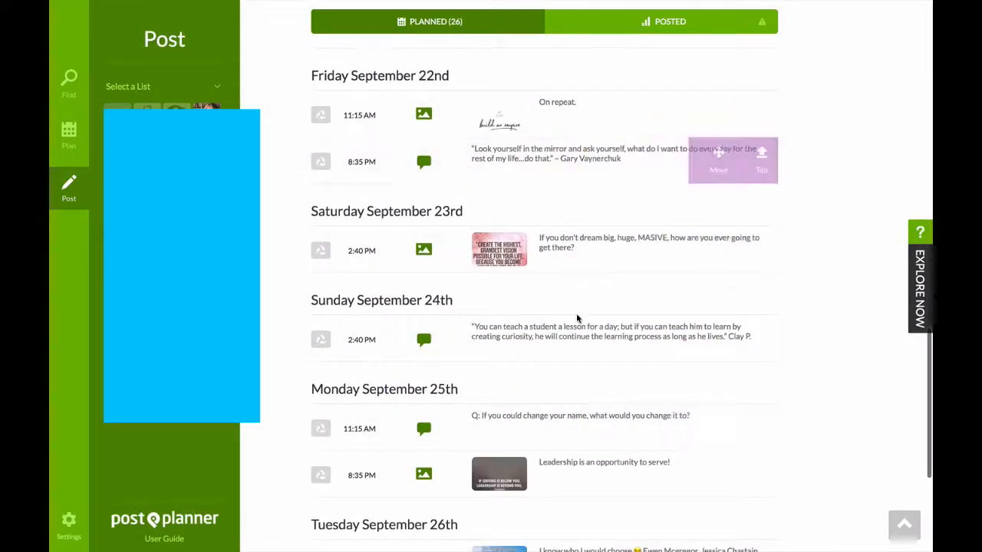
scroll(636, 418, down, 3)
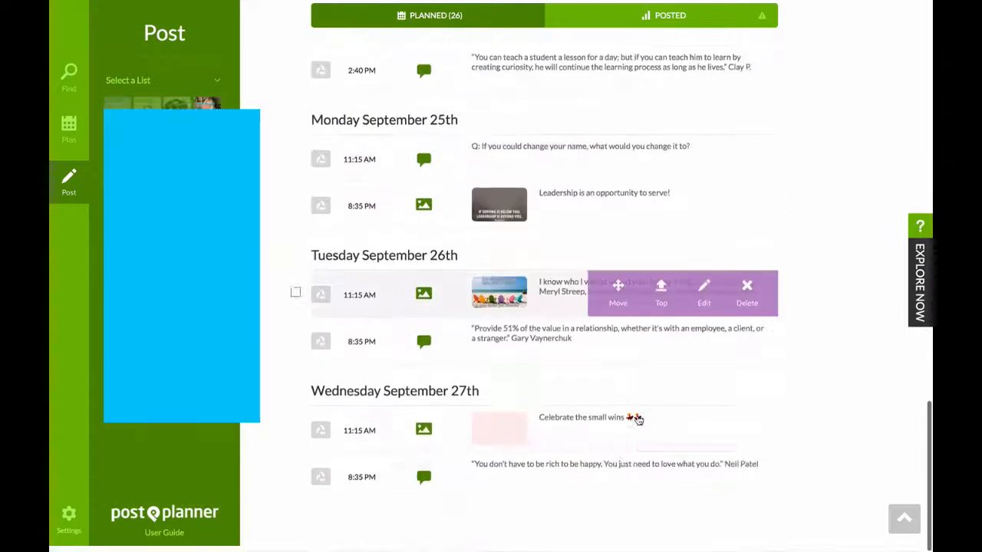
Move the September 14th 11:15 AM photo post to the top of the queue and try moving the "WRITE IT DOWN" post one slot earlier.
scroll(622, 240, up, 1)
scroll(622, 239, up, 10)
scroll(621, 239, up, 8)
mouse_move(619, 307)
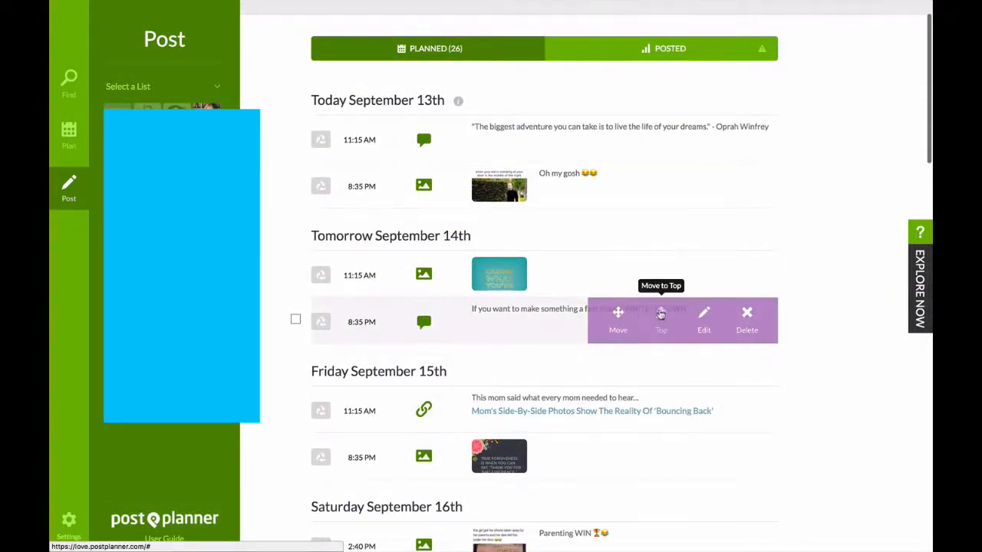
mouse_move(640, 271)
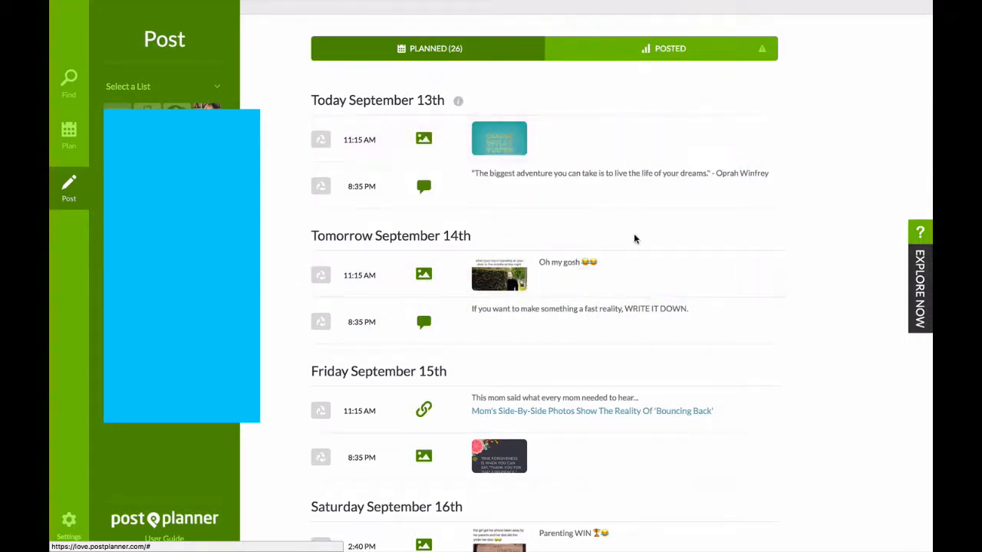
drag(625, 312, 629, 274)
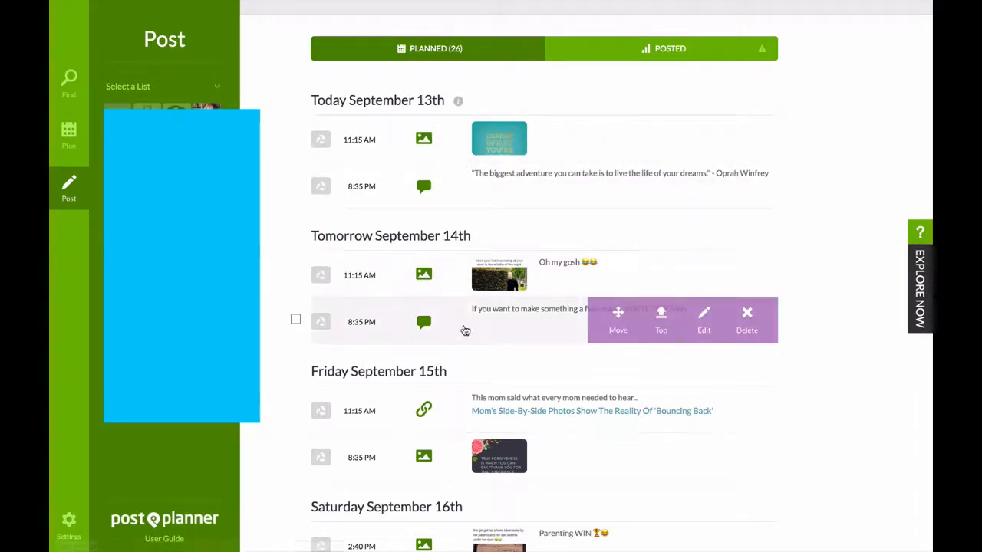
Look through the rearranged planned posts to the end of the queue and return to the popular content categories in Find.
scroll(469, 335, down, 10)
scroll(473, 339, down, 10)
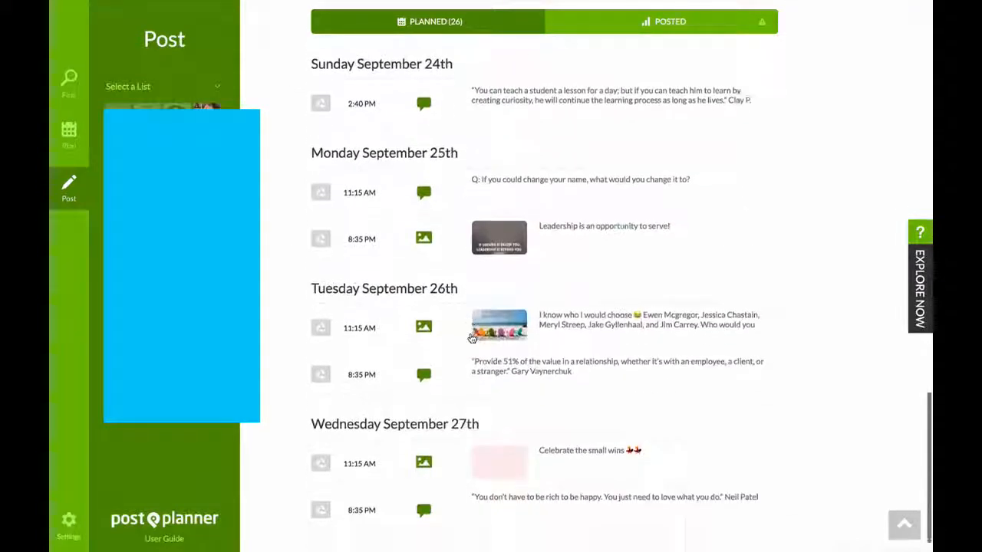
scroll(472, 338, up, 20)
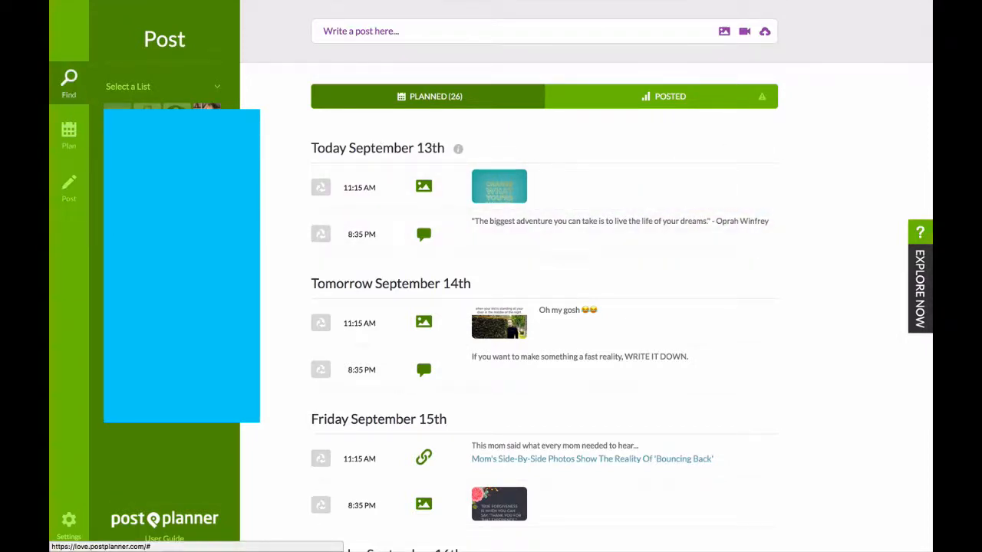
click(69, 83)
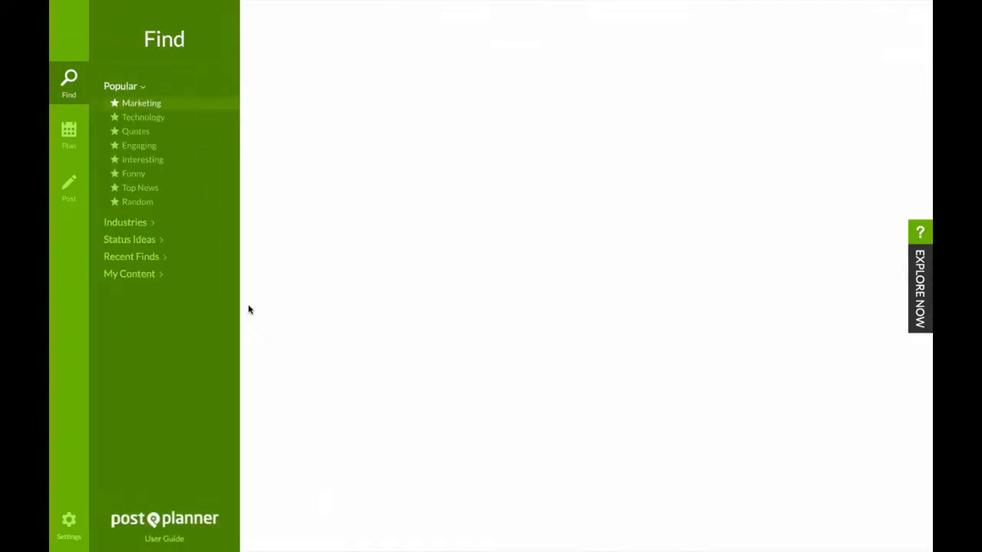